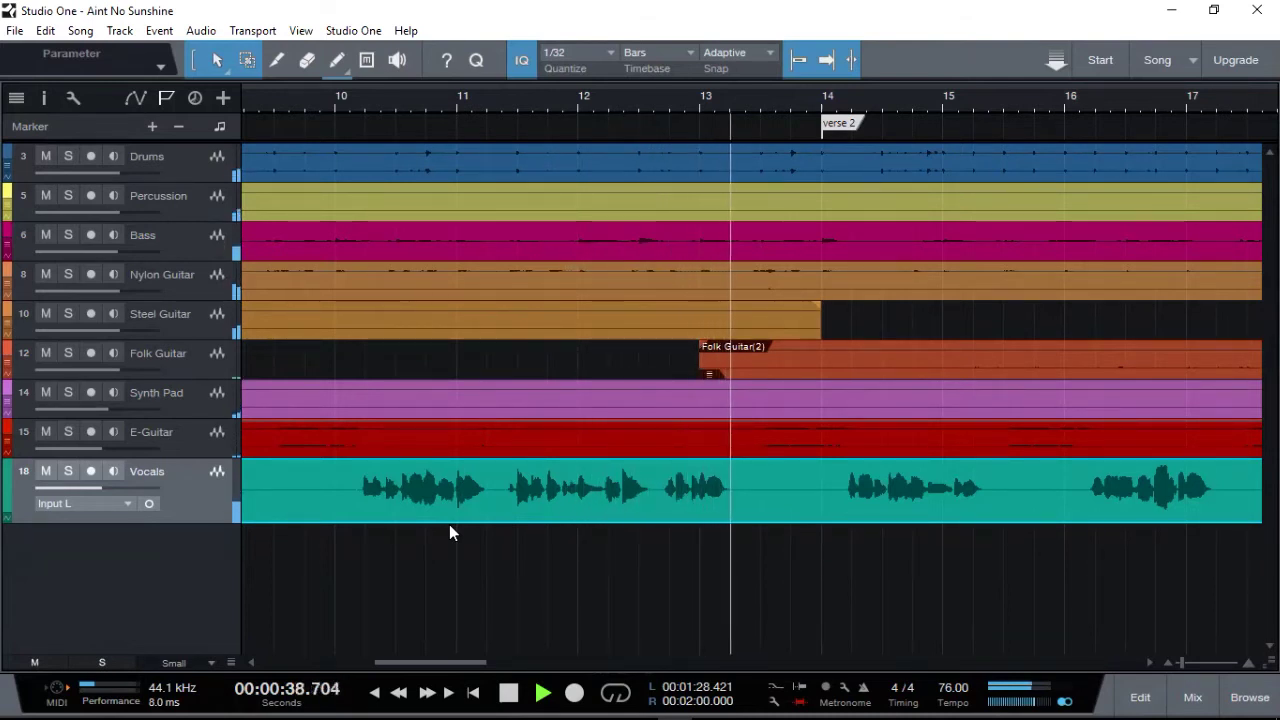
- Stop playback, select the Nylon, Steel and Folk Guitar tracks, and show their channels in the mixer
{"action": "key", "text": "space"}
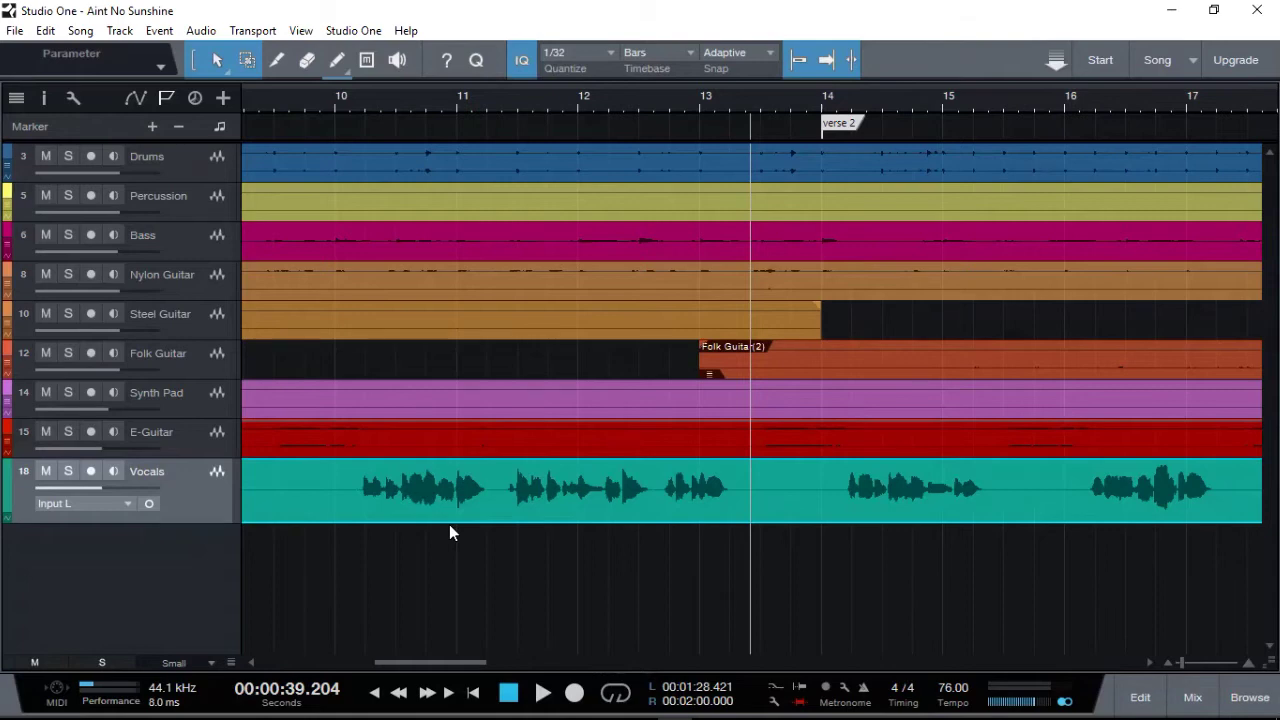
{"action": "left_click", "coordinate": [179, 285]}
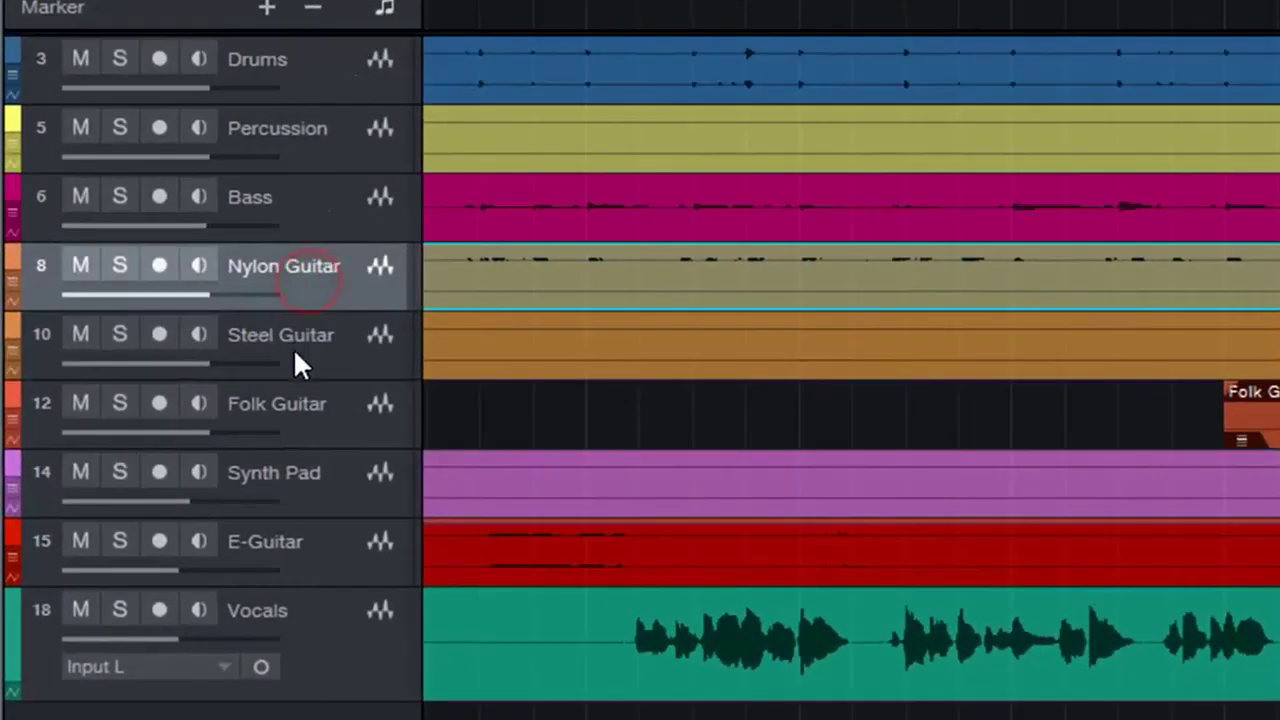
{"action": "left_click", "coordinate": [313, 417], "text": "shift"}
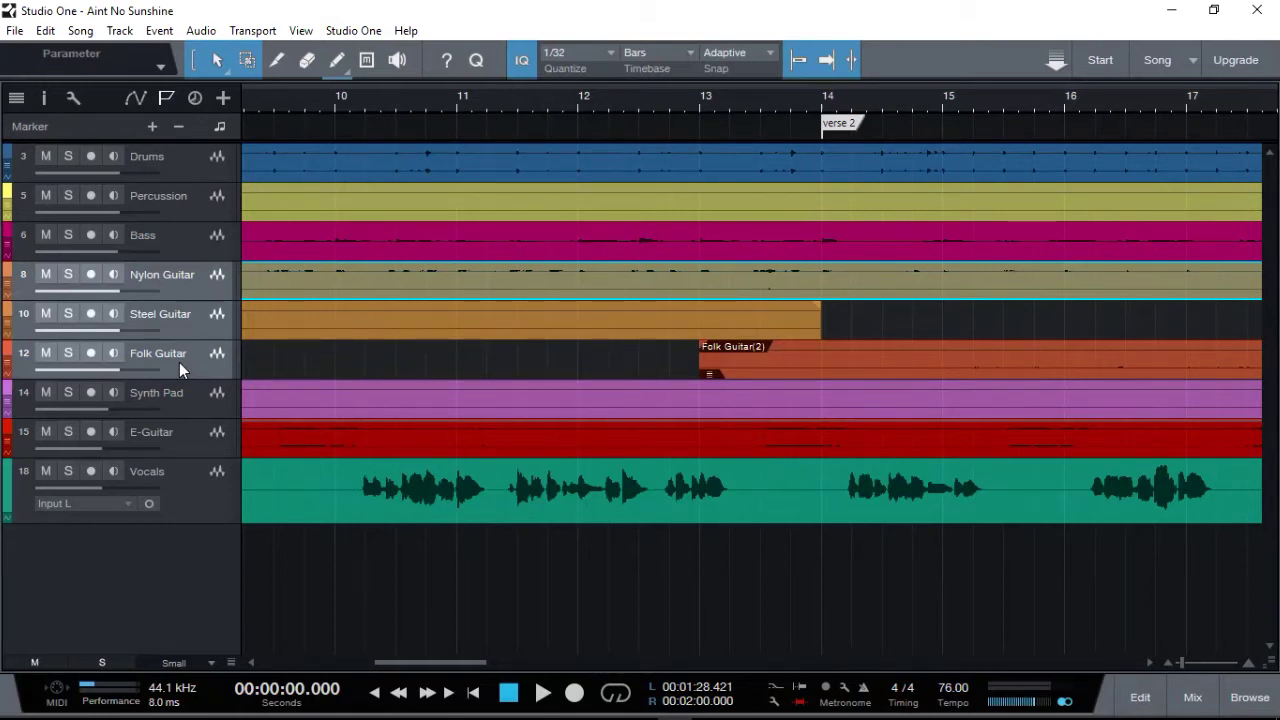
{"action": "left_click", "coordinate": [1192, 700]}
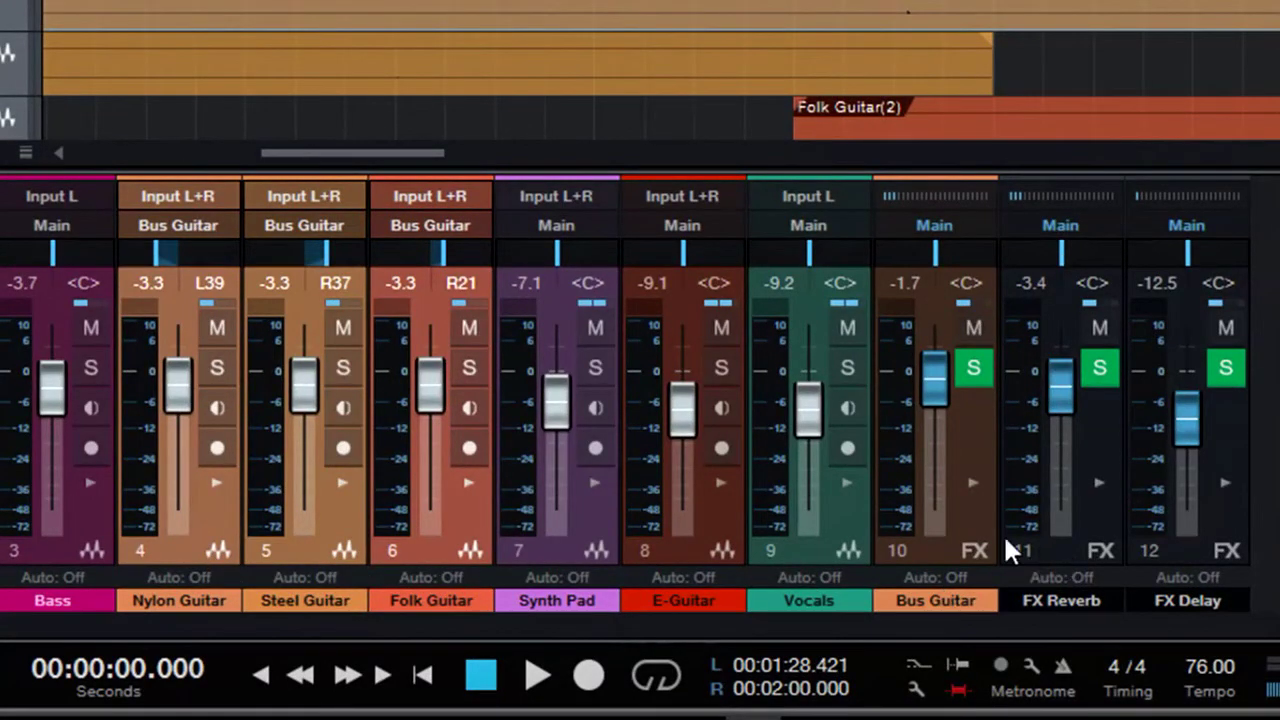
- Open the Channel Strip insert on the Bus Guitar channel and place its window clear of the mixer channels to inspect its sidechain settings
{"action": "left_click", "coordinate": [976, 514]}
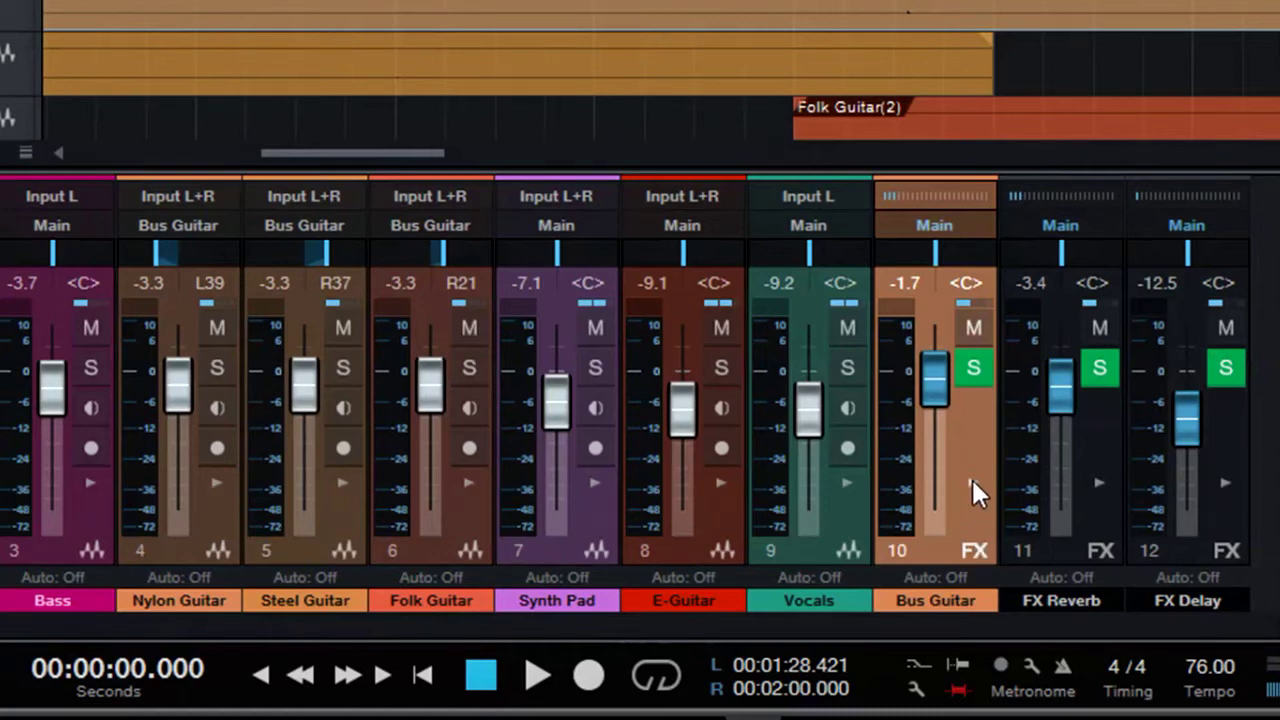
{"action": "left_click", "coordinate": [972, 481]}
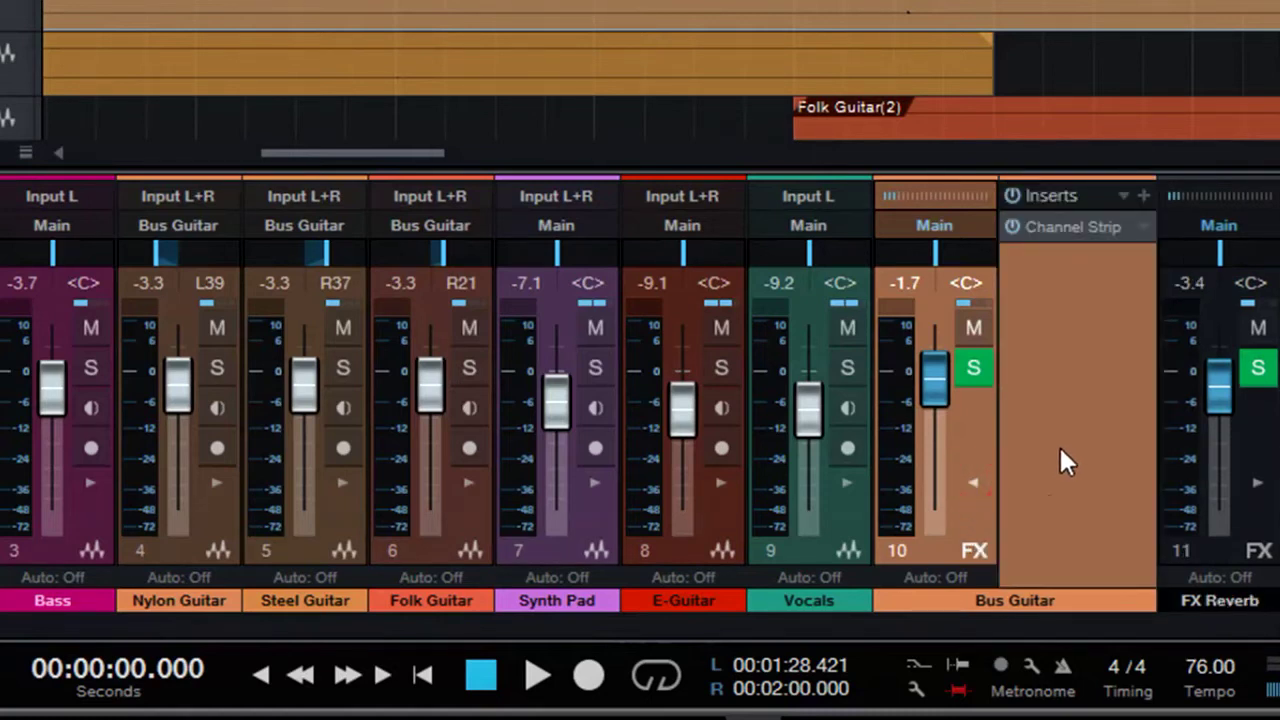
{"action": "left_click", "coordinate": [1074, 226]}
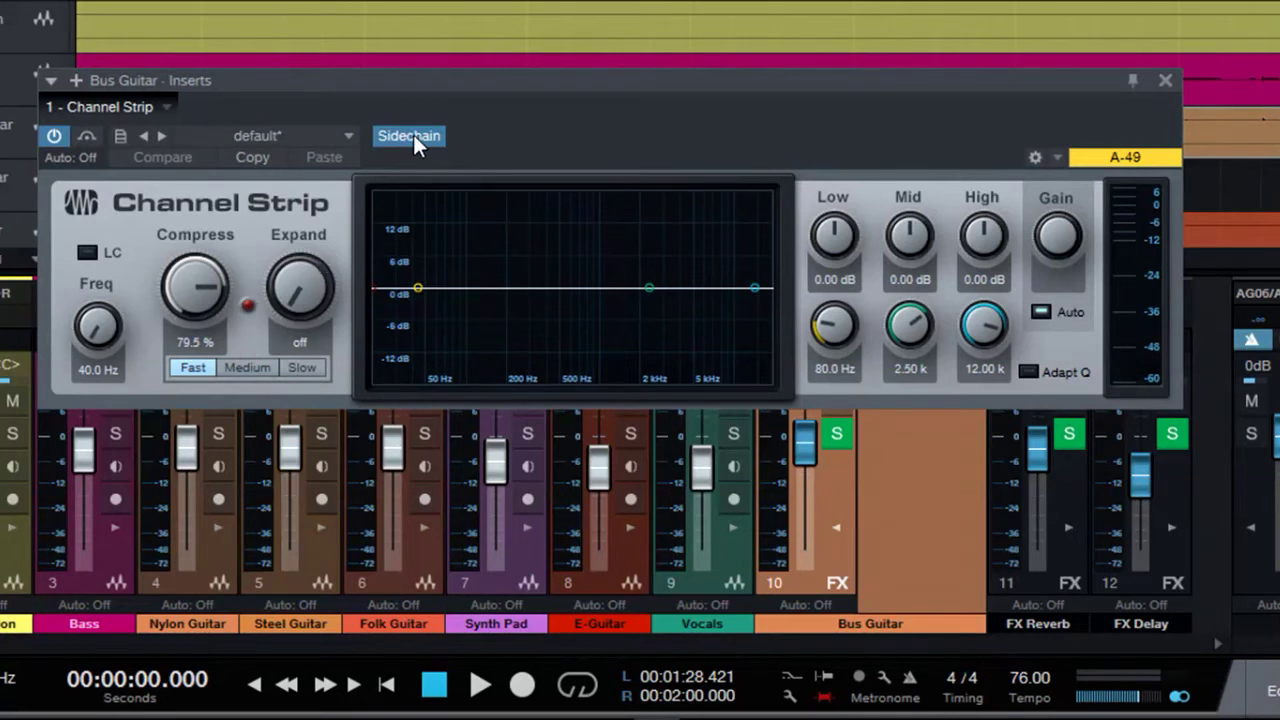
{"action": "left_click_drag", "start_coordinate": [619, 82], "coordinate": [780, 0]}
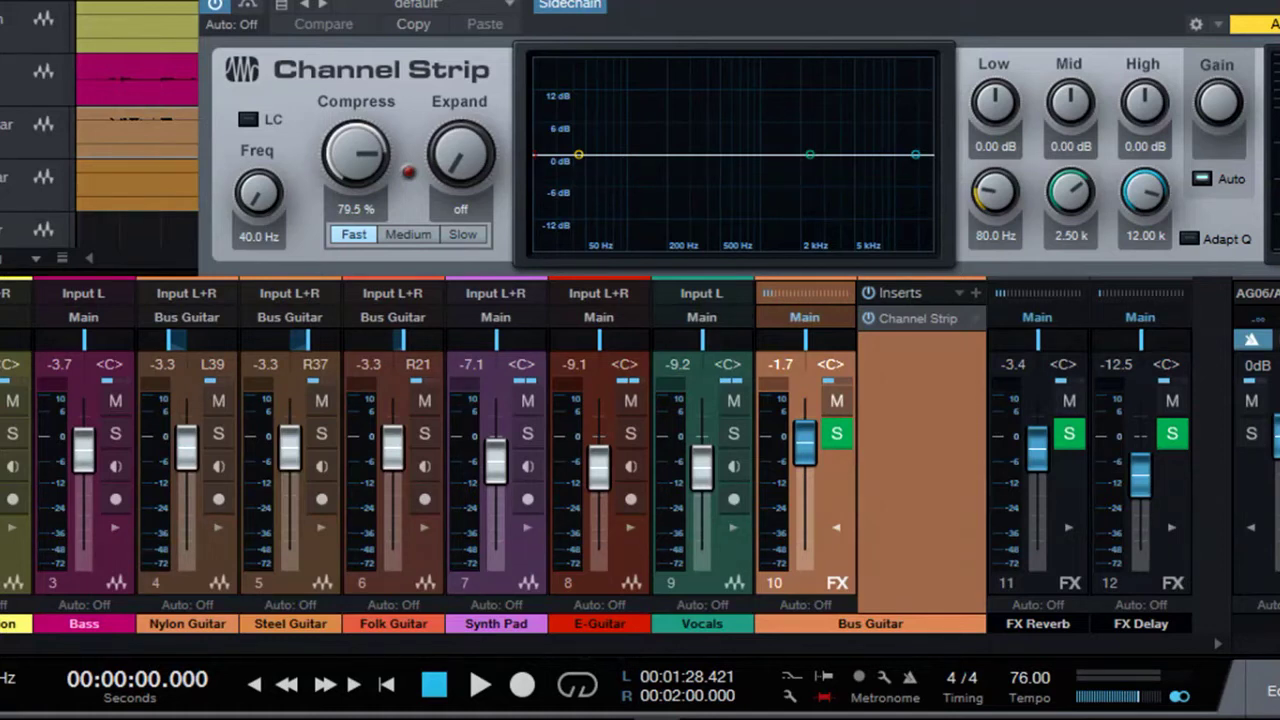
- Expand the Vocals channel to examine its prefader sidechain send to Bus Guitar, and close the mixer
{"action": "left_click", "coordinate": [731, 530]}
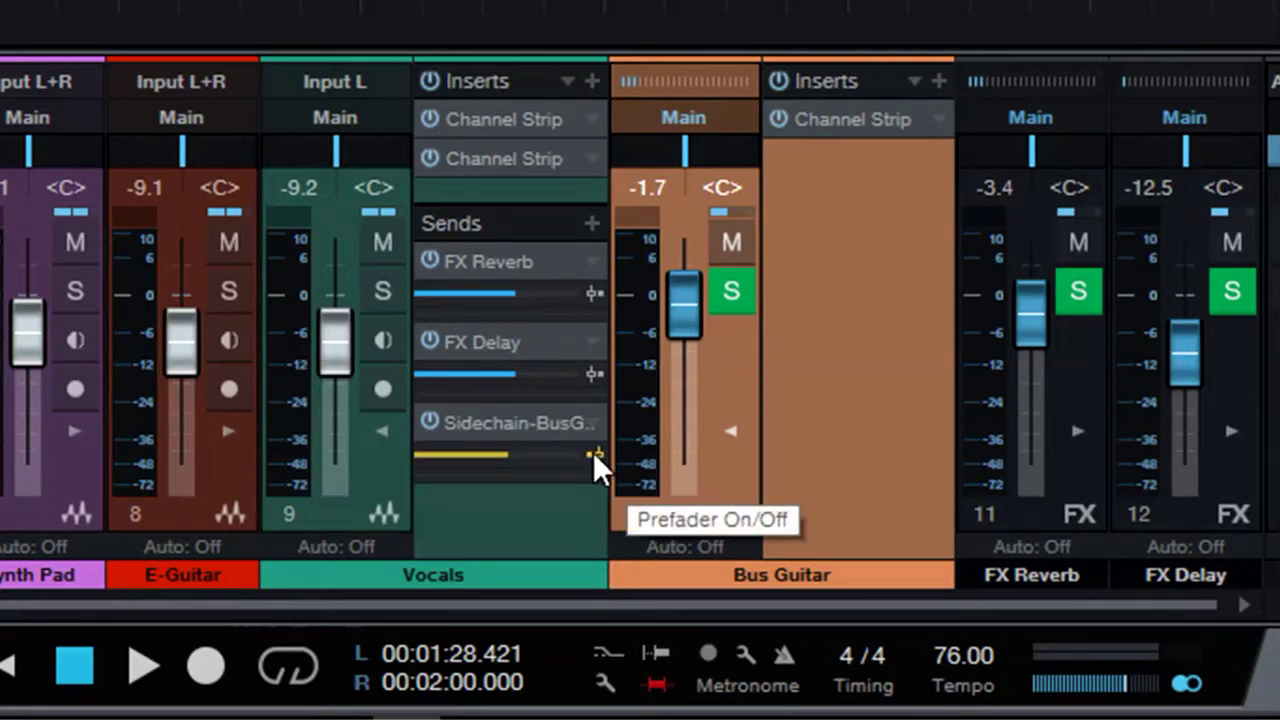
{"action": "mouse_move", "coordinate": [506, 457]}
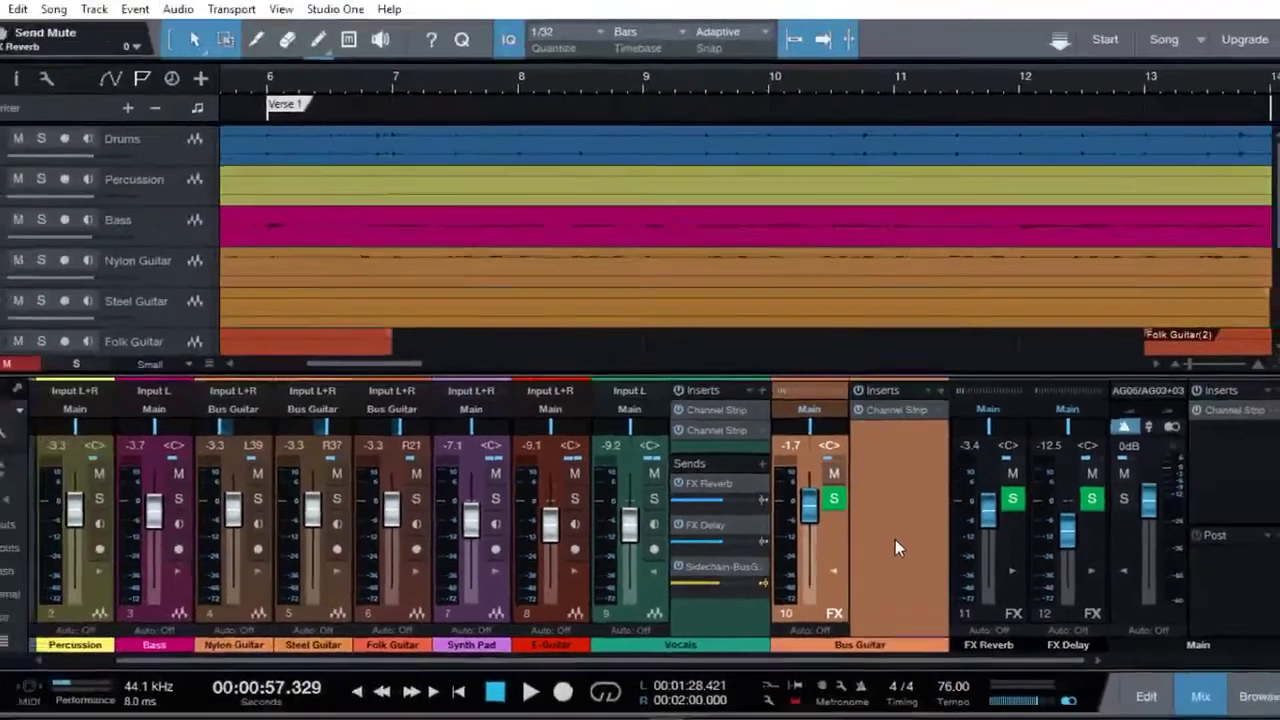
{"action": "key", "text": "F3"}
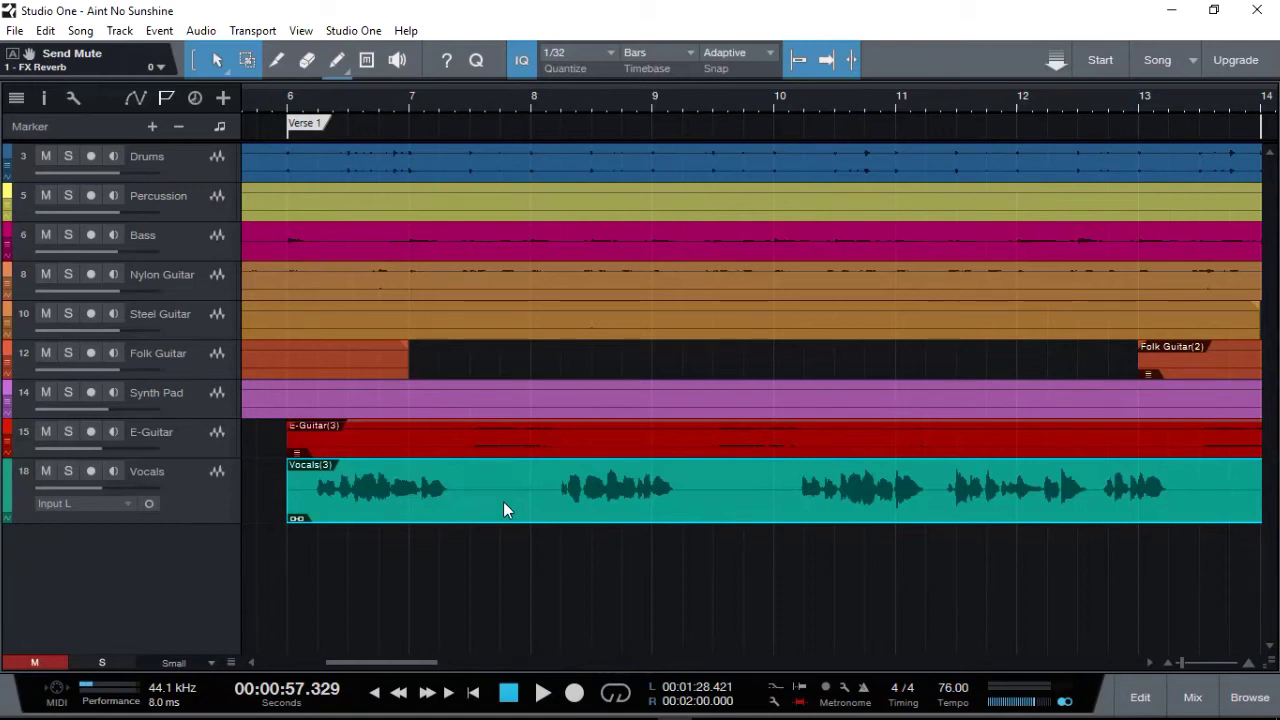
- Open the Vocals event in the audio editor and look through its waveform, zoomed in, from bar 6 to the phrase at bar 16
{"action": "double_click", "coordinate": [503, 501]}
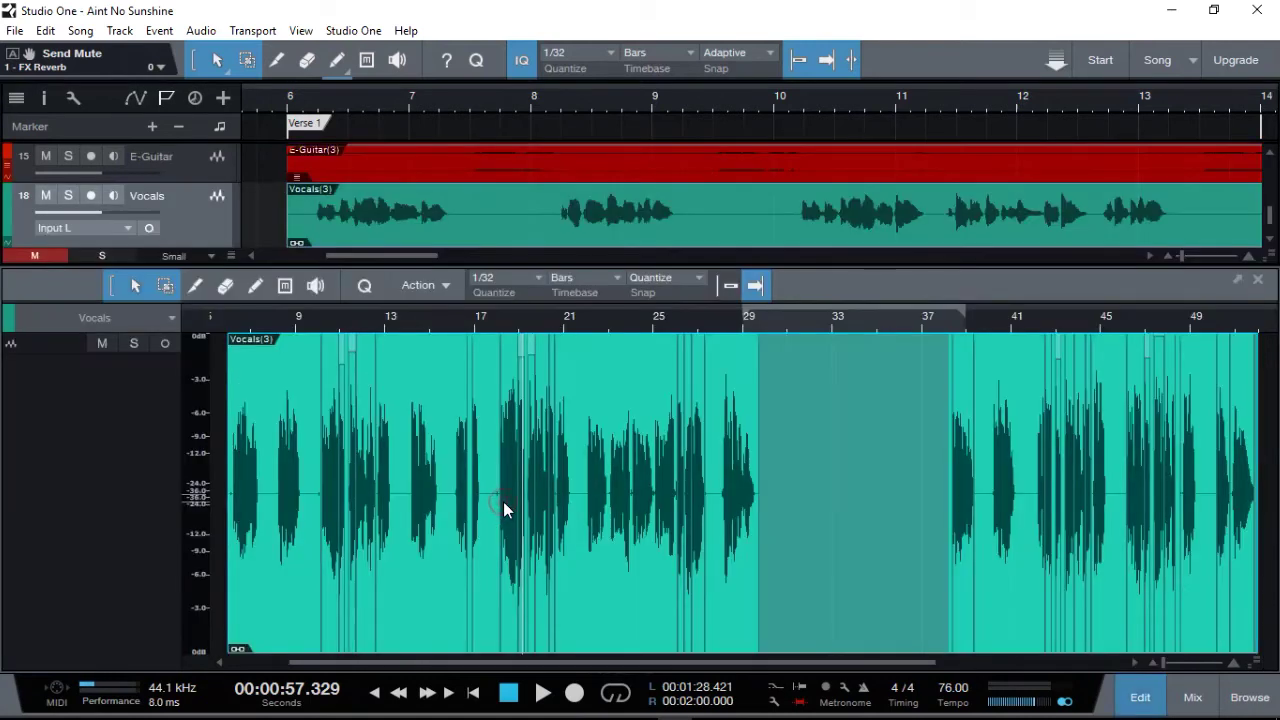
{"action": "left_click_drag", "start_coordinate": [596, 326], "coordinate": [603, 420]}
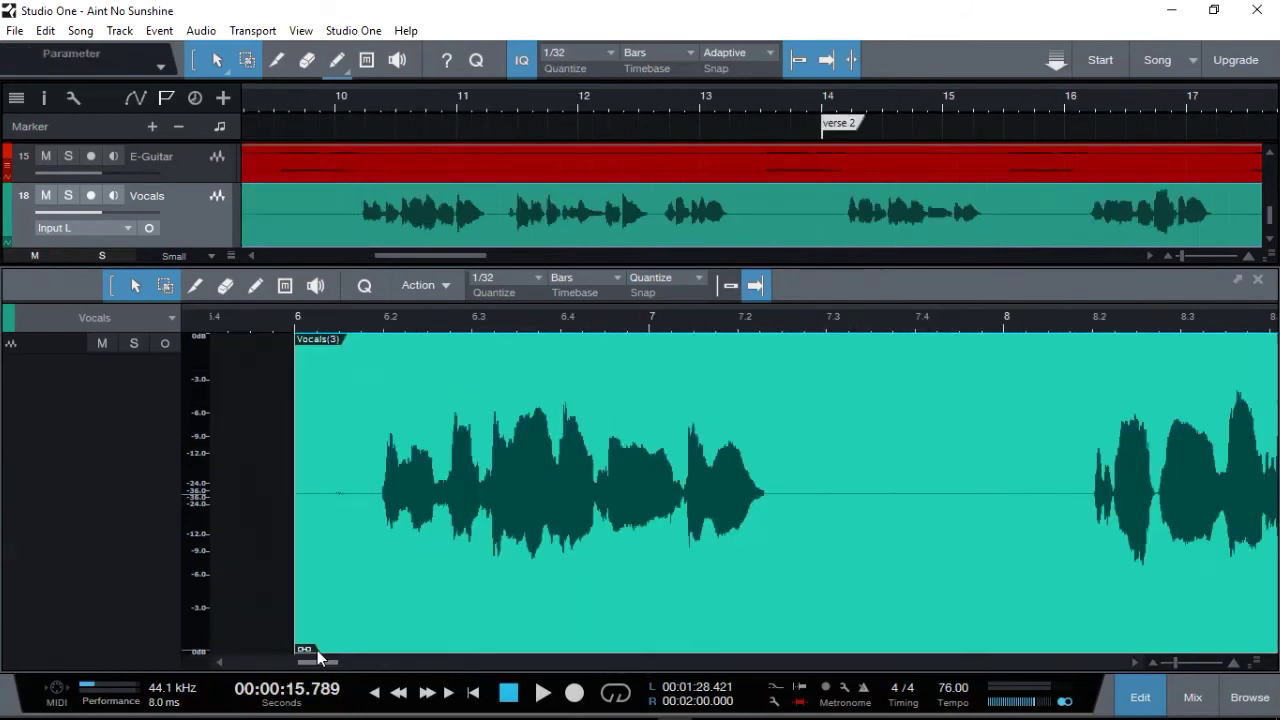
{"action": "left_click_drag", "start_coordinate": [314, 654], "coordinate": [323, 660]}
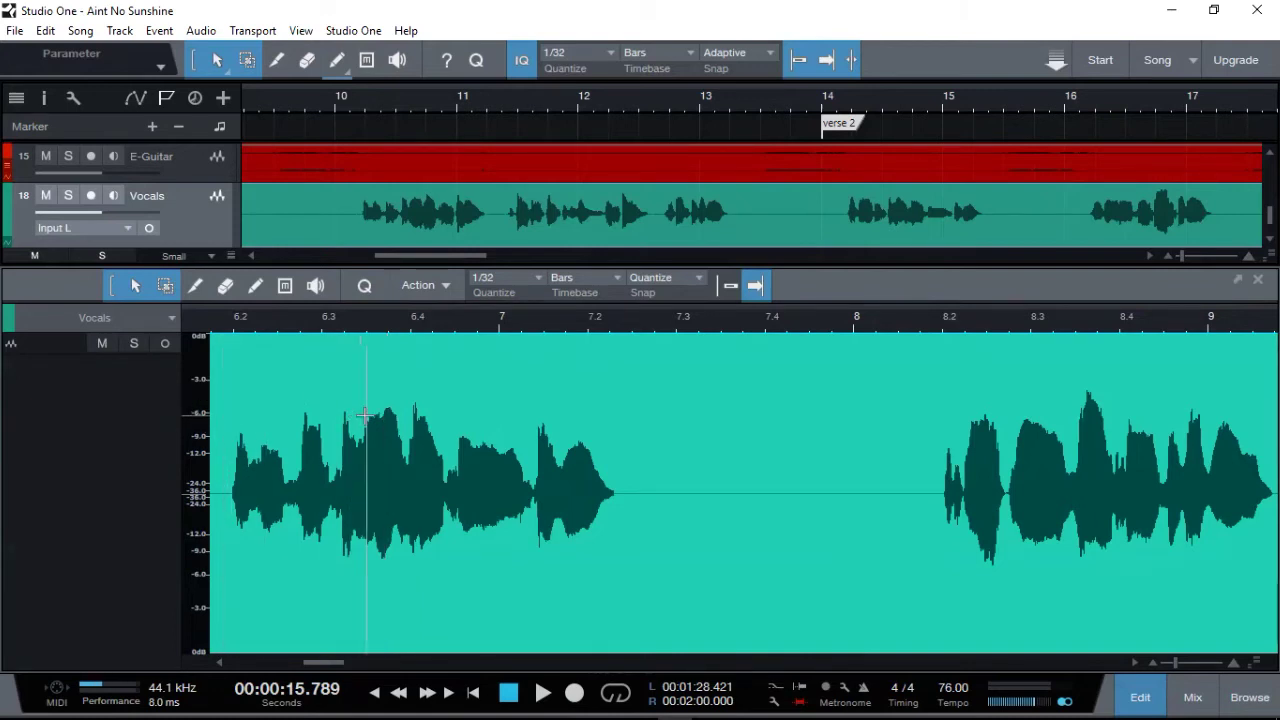
{"action": "left_click_drag", "start_coordinate": [313, 662], "coordinate": [366, 663]}
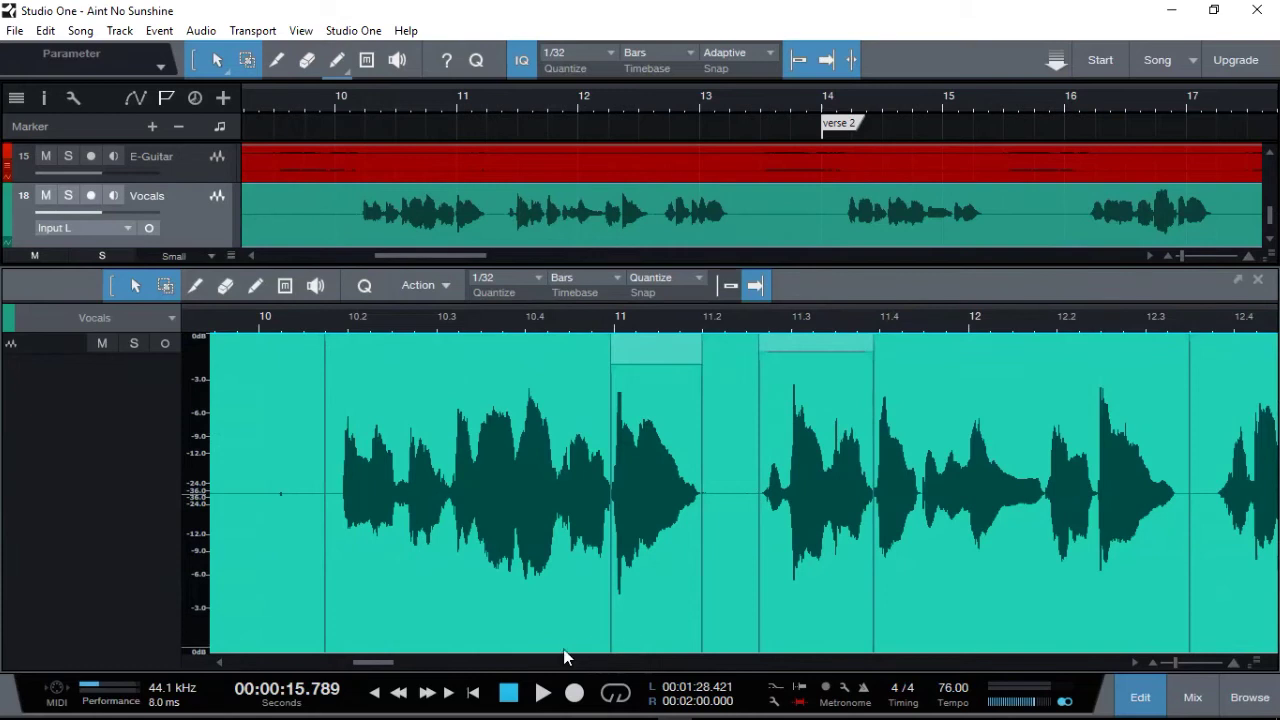
{"action": "left_click_drag", "start_coordinate": [380, 662], "coordinate": [461, 656]}
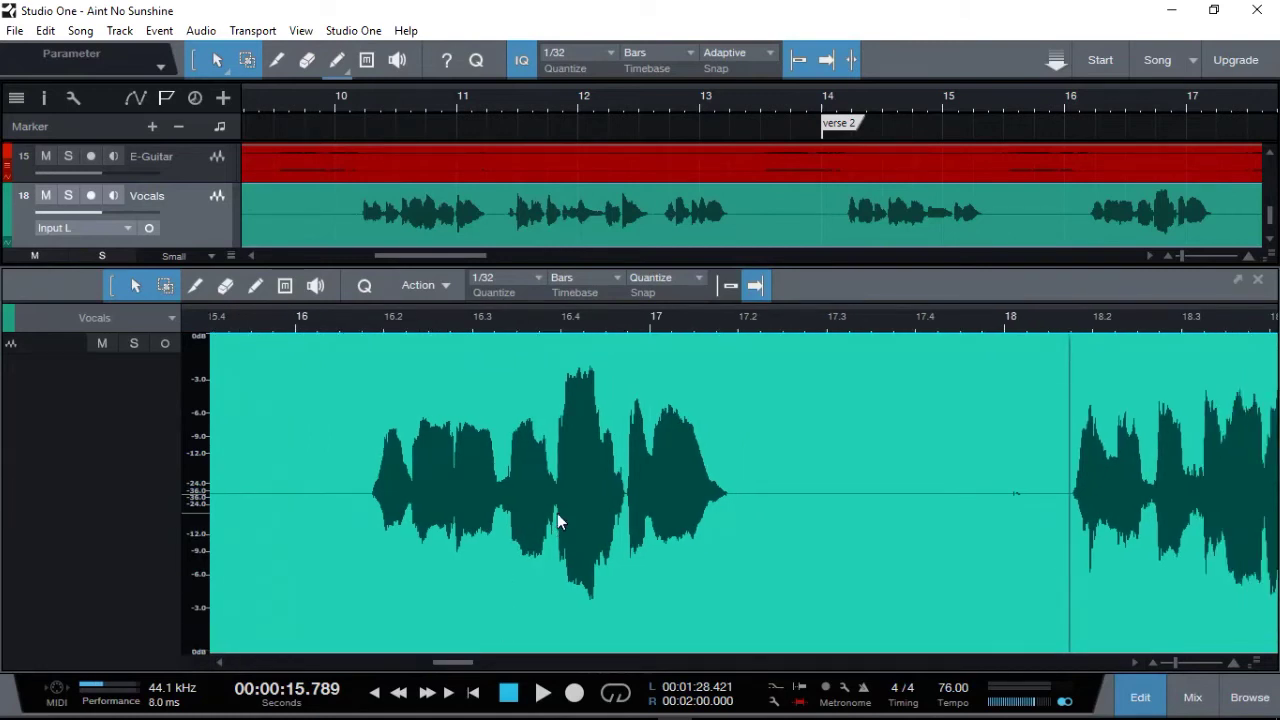
- Split the Vocals event on both sides of the loud word just before bar 17 and lower that slice's volume
{"action": "key", "text": "3"}
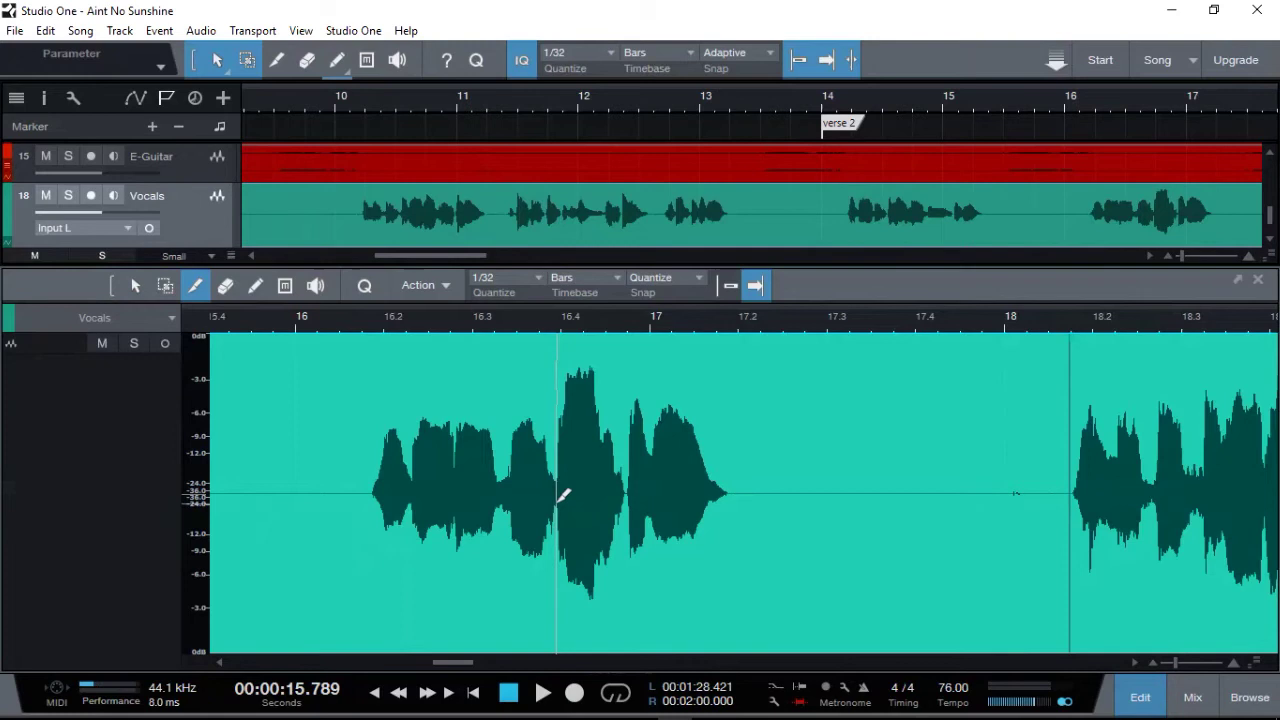
{"action": "left_click", "coordinate": [557, 497]}
{"action": "left_click", "coordinate": [627, 508]}
{"action": "key", "text": "1"}
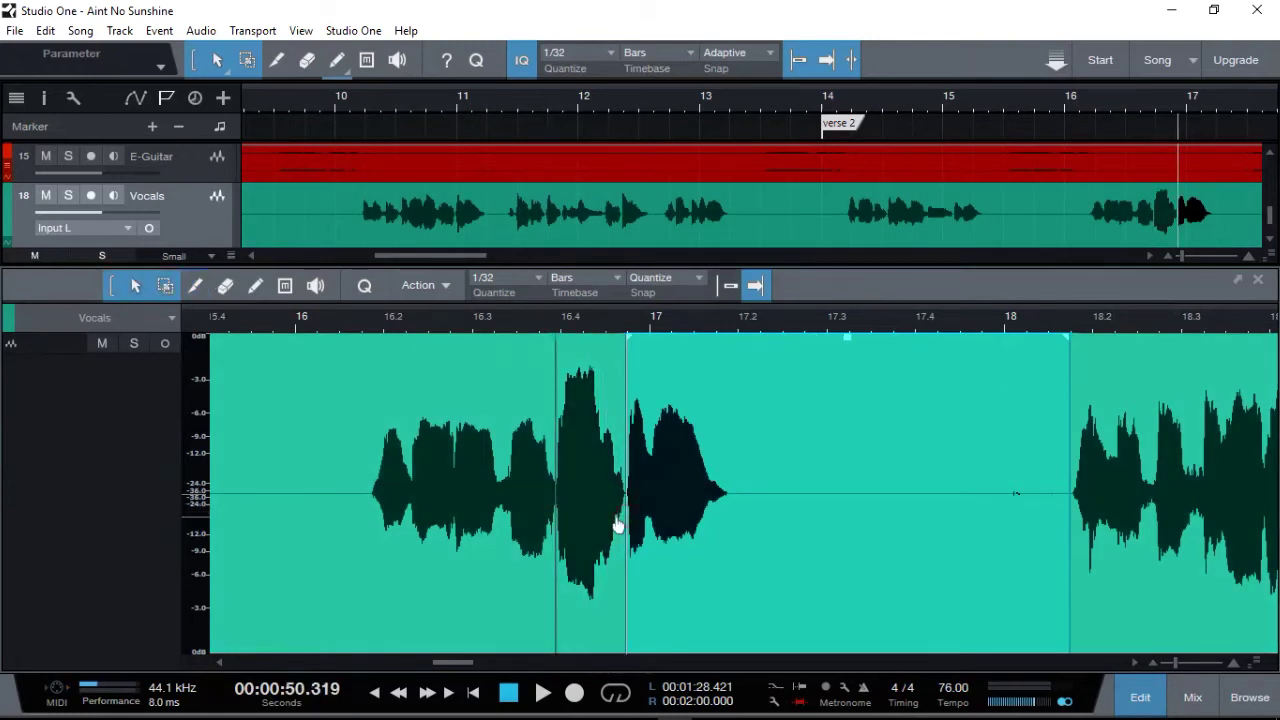
{"action": "left_click_drag", "start_coordinate": [591, 343], "coordinate": [591, 354]}
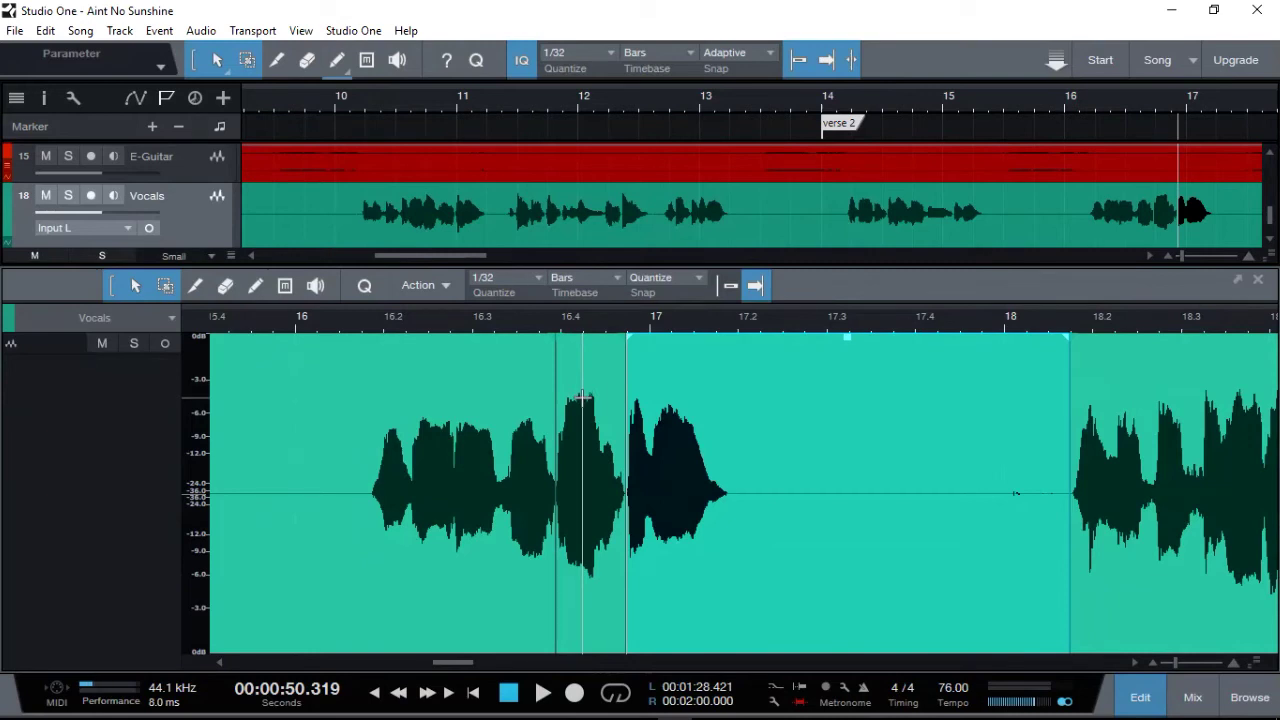
{"action": "left_click_drag", "start_coordinate": [591, 344], "coordinate": [593, 352]}
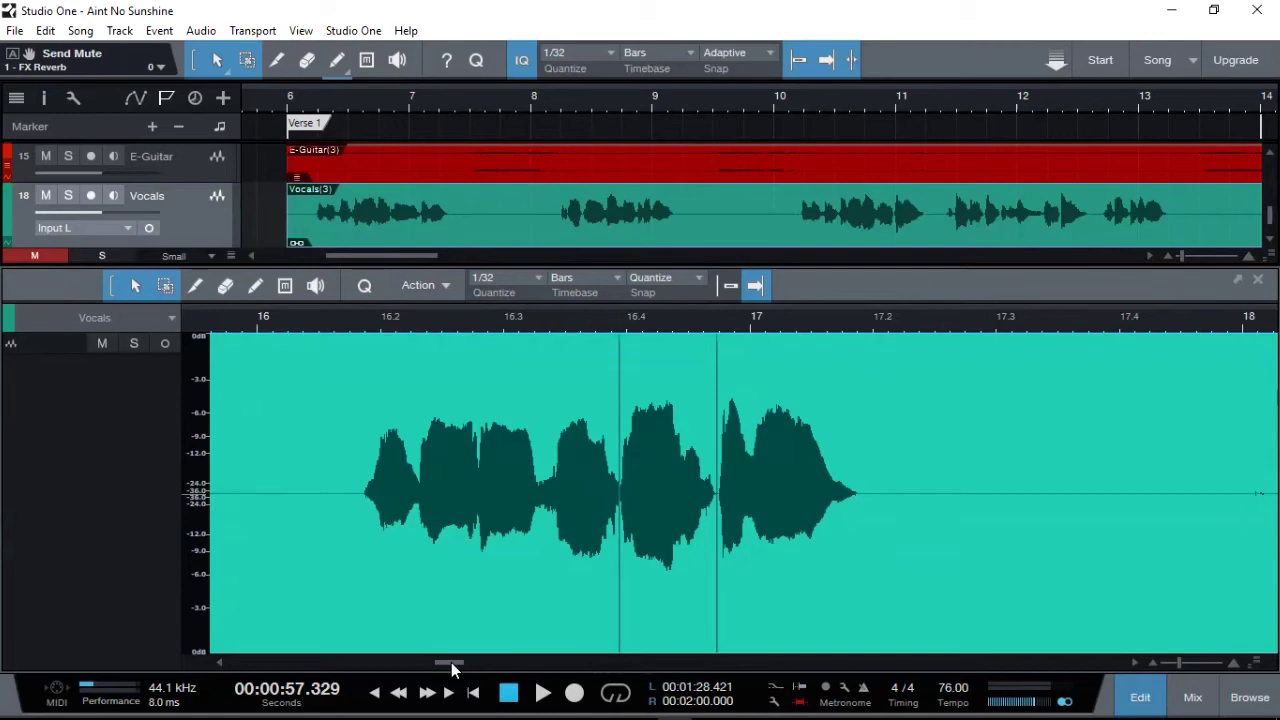
- Show the mixer and solo the Nylon Guitar, Steel Guitar and Folk Guitar channels
{"action": "left_click", "coordinate": [1193, 697]}
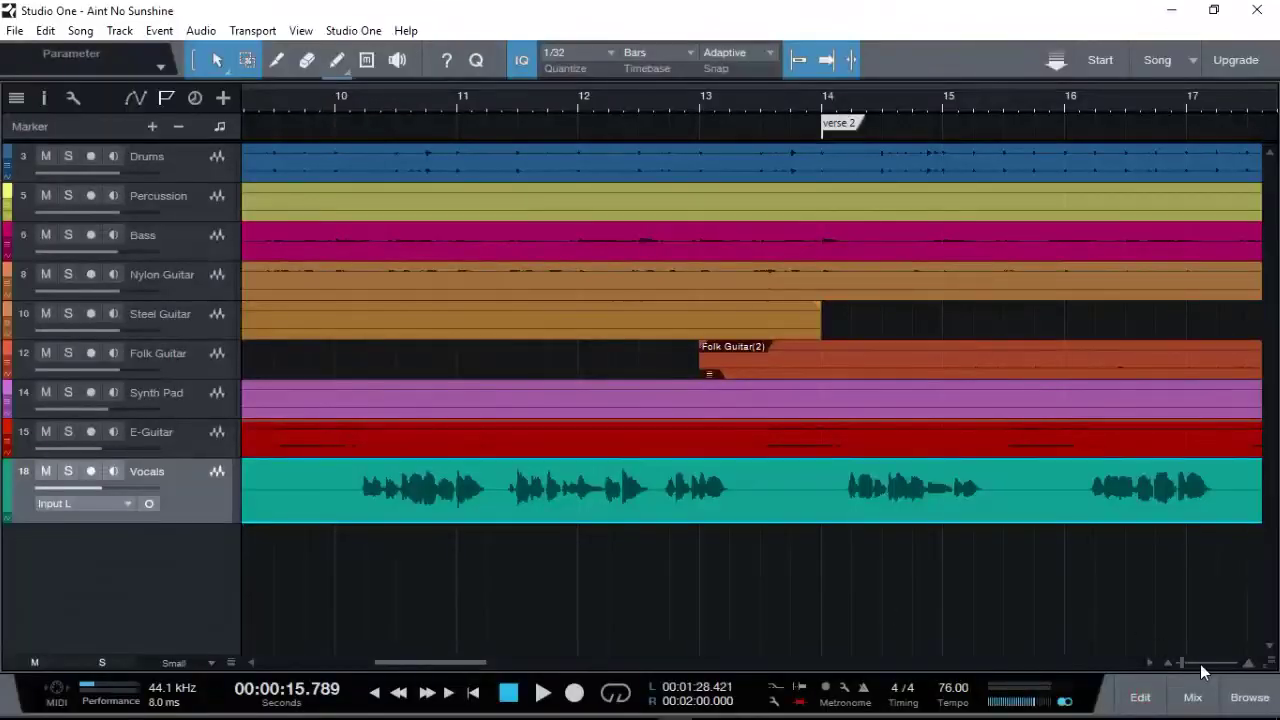
{"action": "left_click", "coordinate": [1192, 697]}
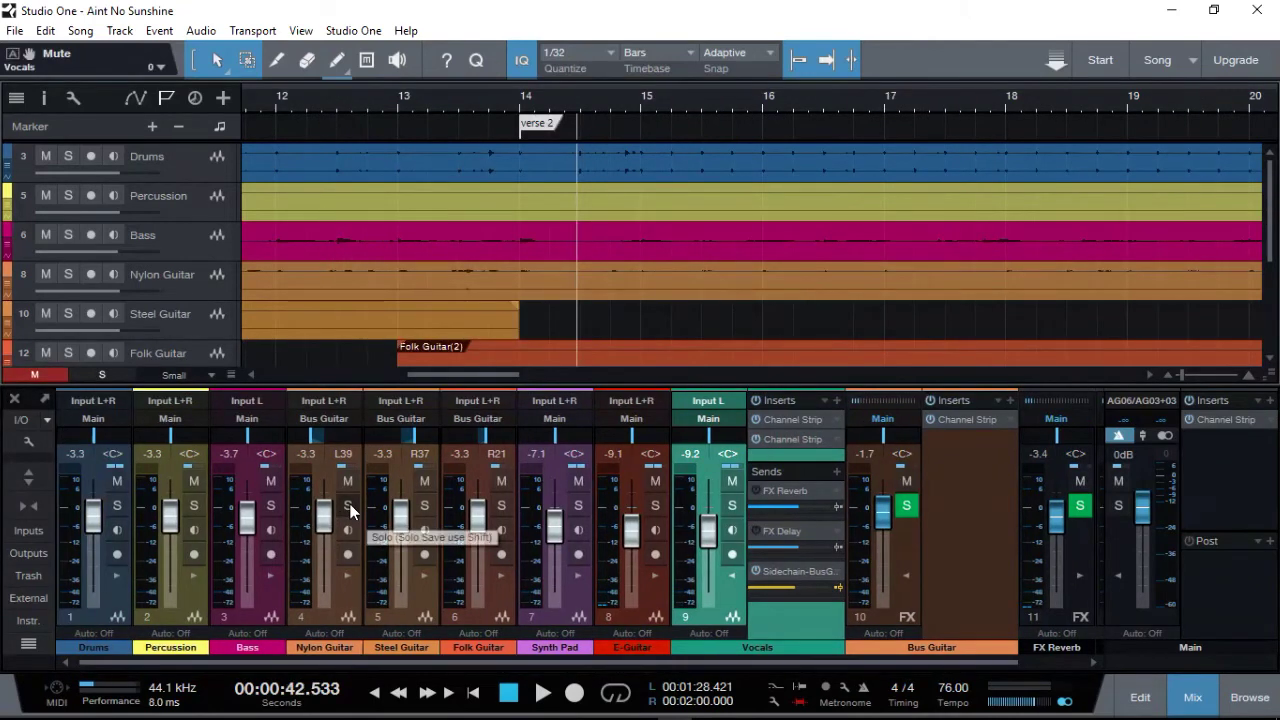
{"action": "left_click", "coordinate": [348, 507]}
{"action": "left_click", "coordinate": [424, 507]}
{"action": "left_click", "coordinate": [500, 508]}
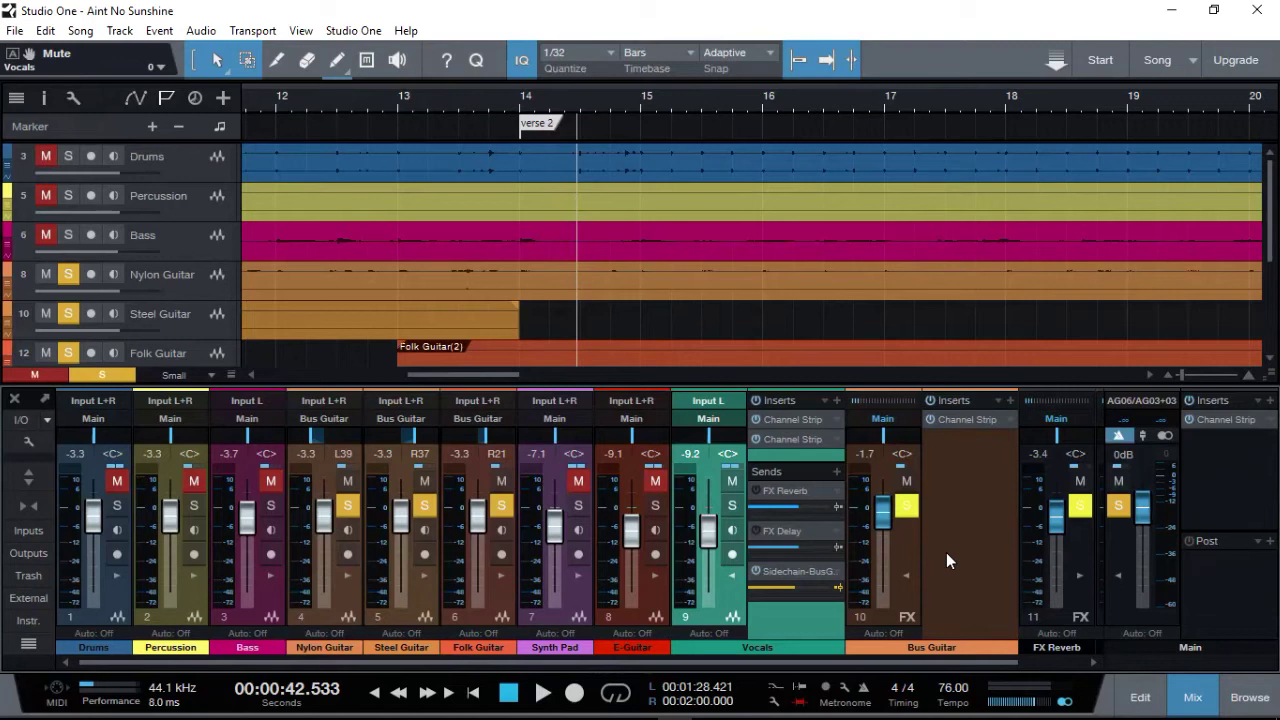
- Listen to the soloed guitars with the Vocals' sidechain send active, and again from bar 15 with the send muted
{"action": "key", "text": "space"}
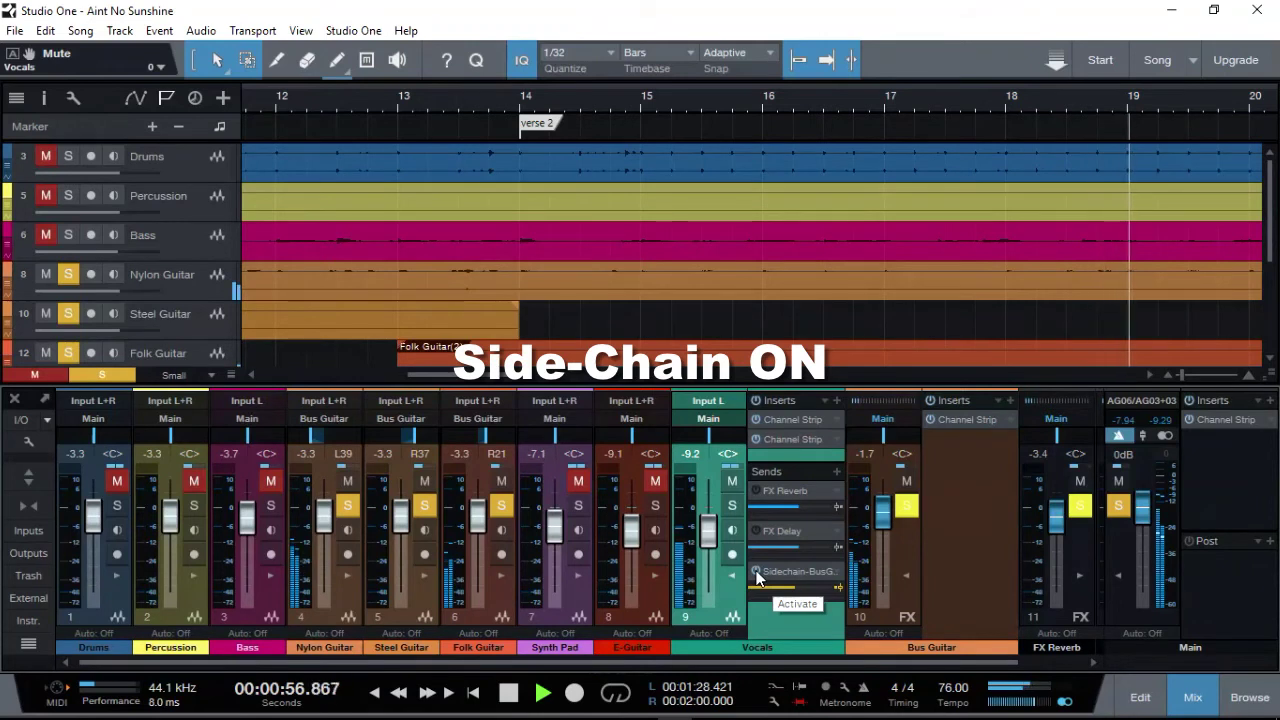
{"action": "key", "text": "space"}
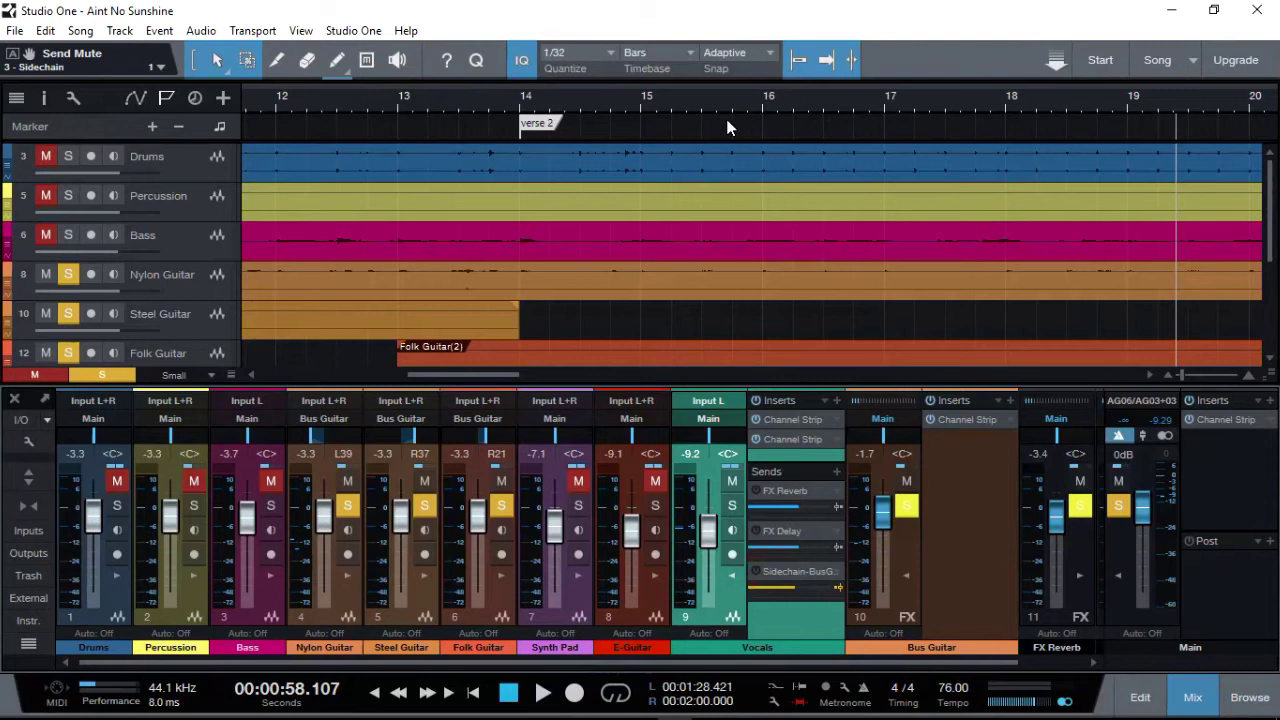
{"action": "left_click", "coordinate": [640, 97]}
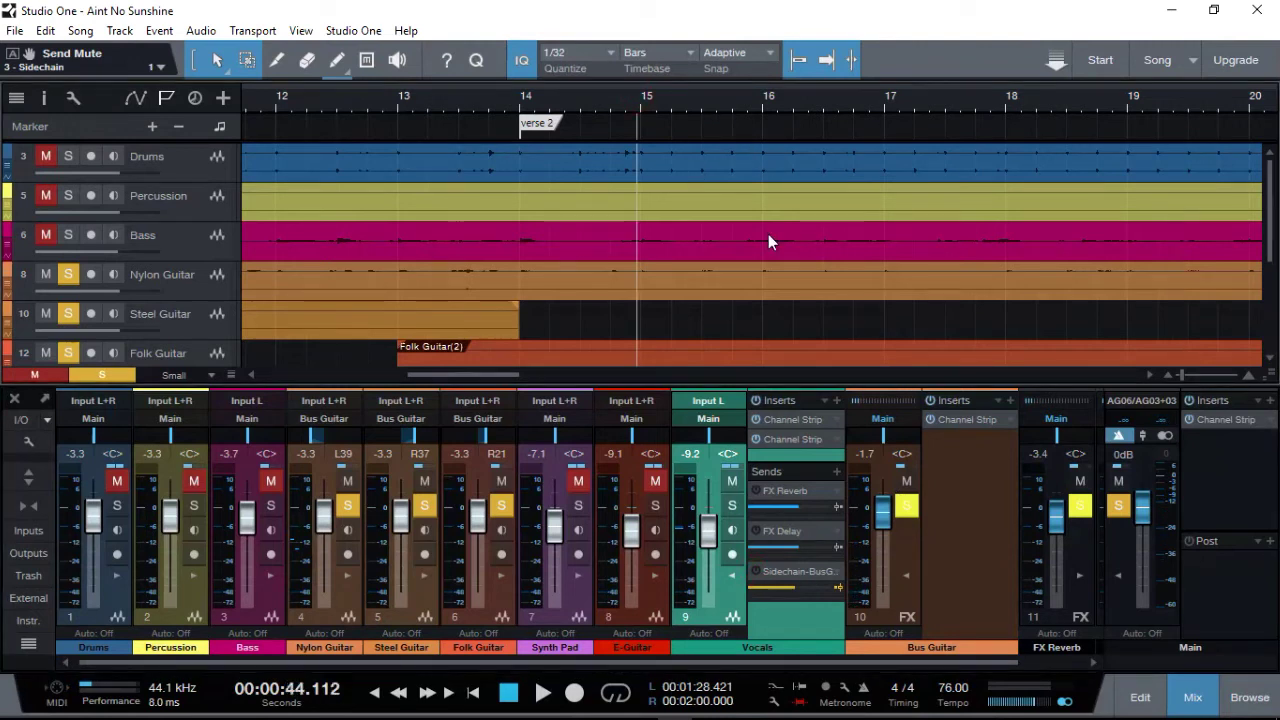
{"action": "key", "text": "space"}
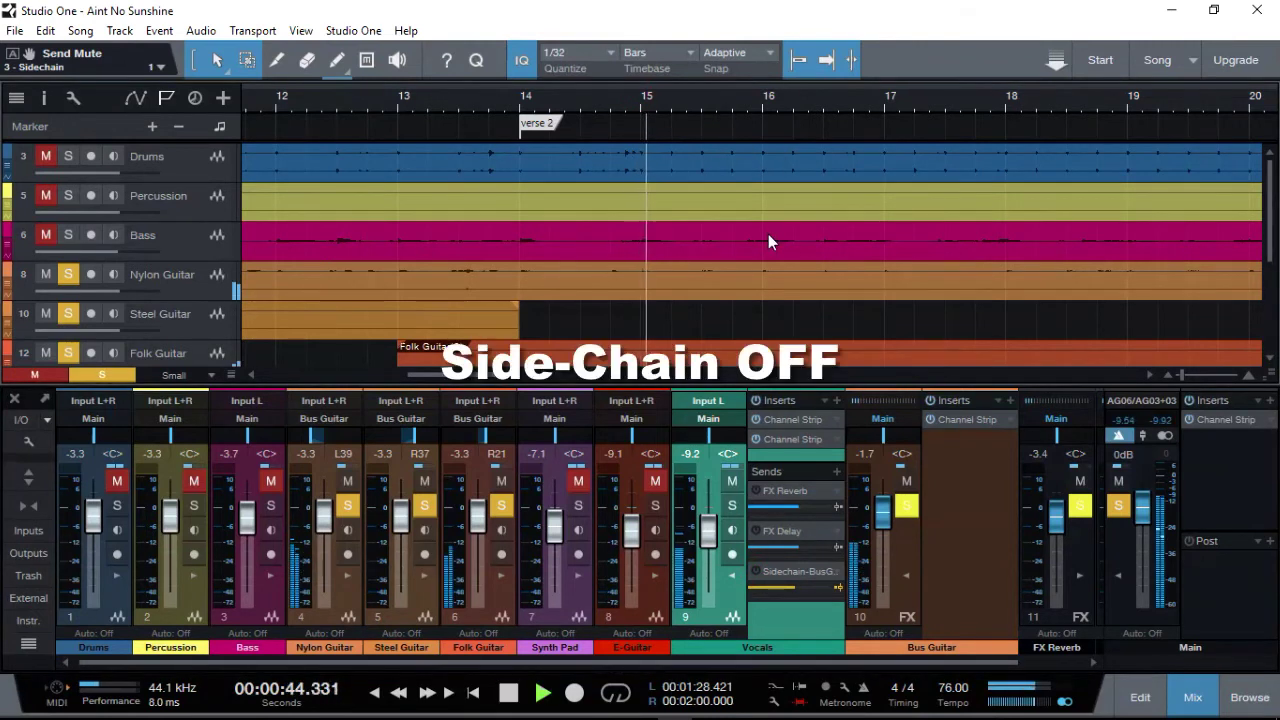
- Reactivate the Vocals channel's sidechain, reverb and delay sends, and unsolo the three guitar channels
{"action": "left_click", "coordinate": [757, 577]}
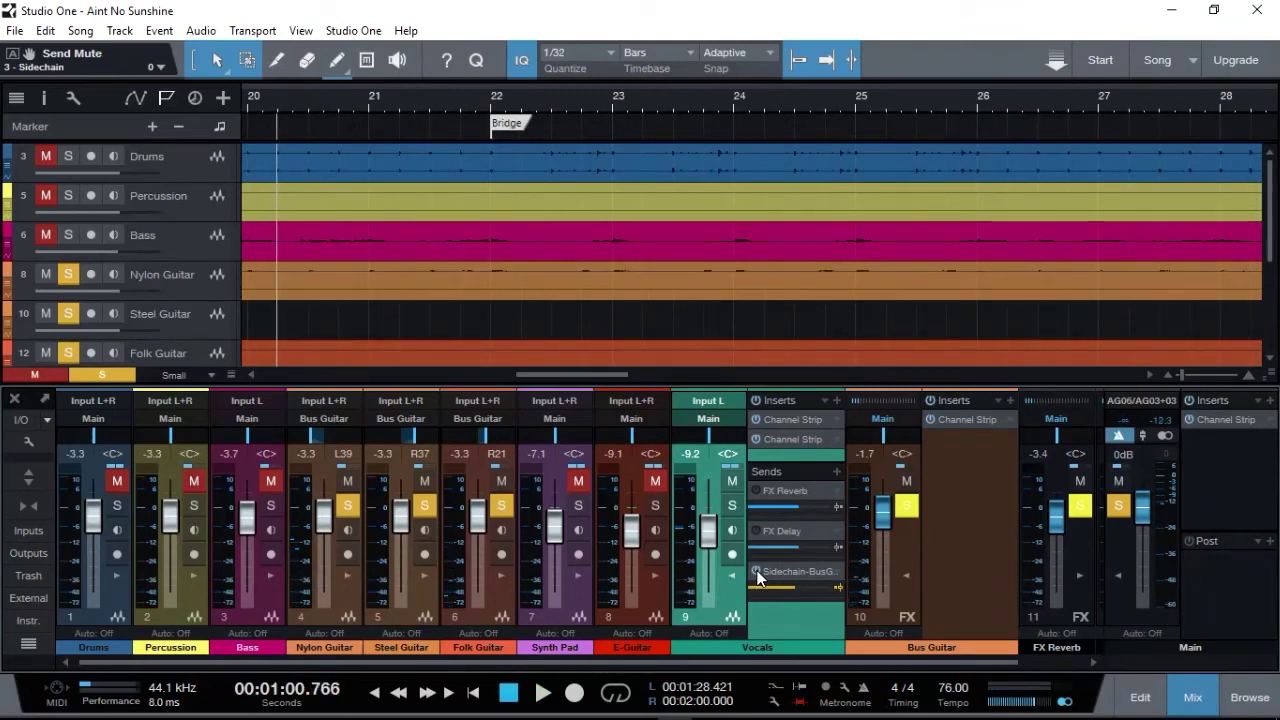
{"action": "left_click", "coordinate": [503, 507]}
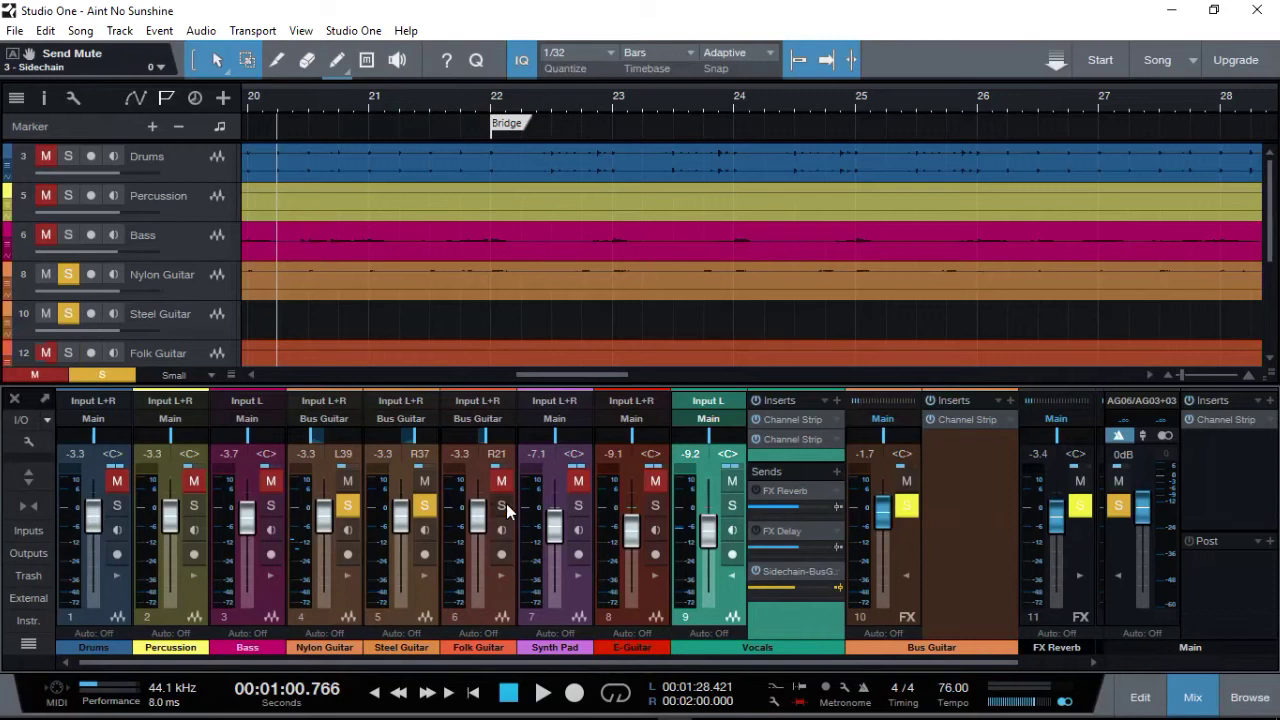
{"action": "left_click", "coordinate": [347, 505]}
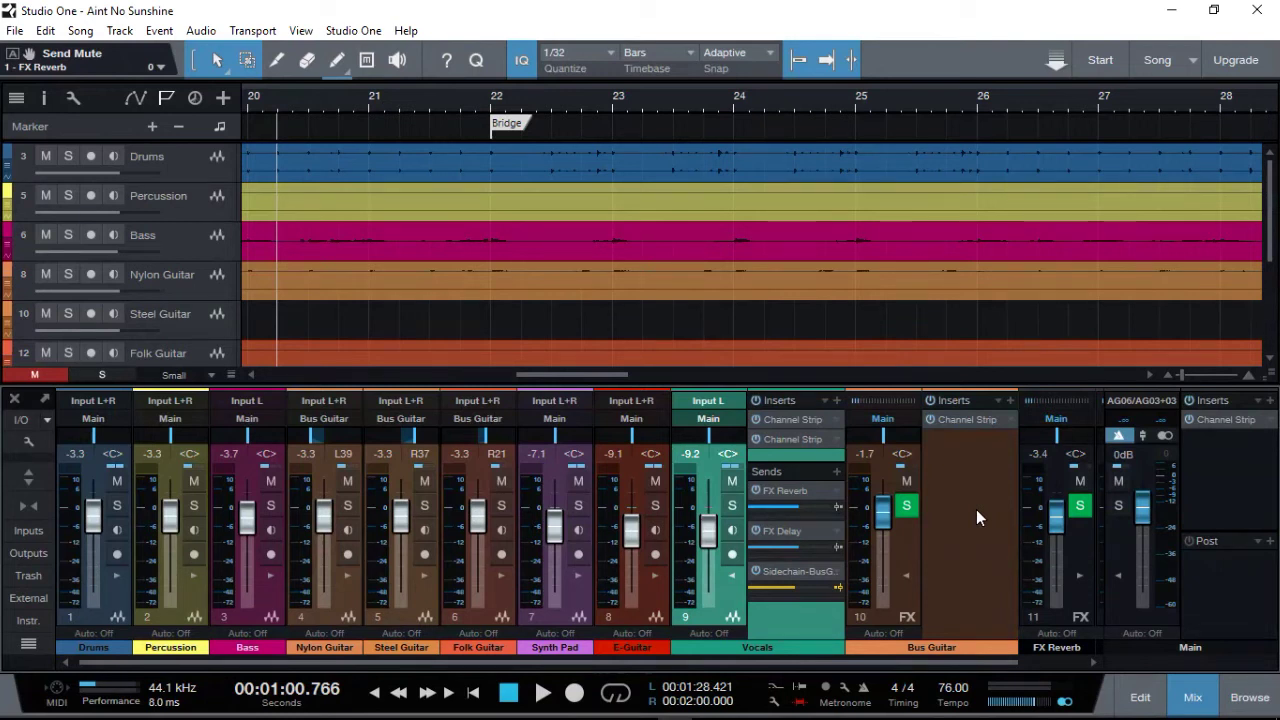
- Play the full mix from verse 2 at bar 14 with the Vocals track in view, and stop playback during the bridge
{"action": "left_click_drag", "start_coordinate": [604, 388], "coordinate": [467, 394]}
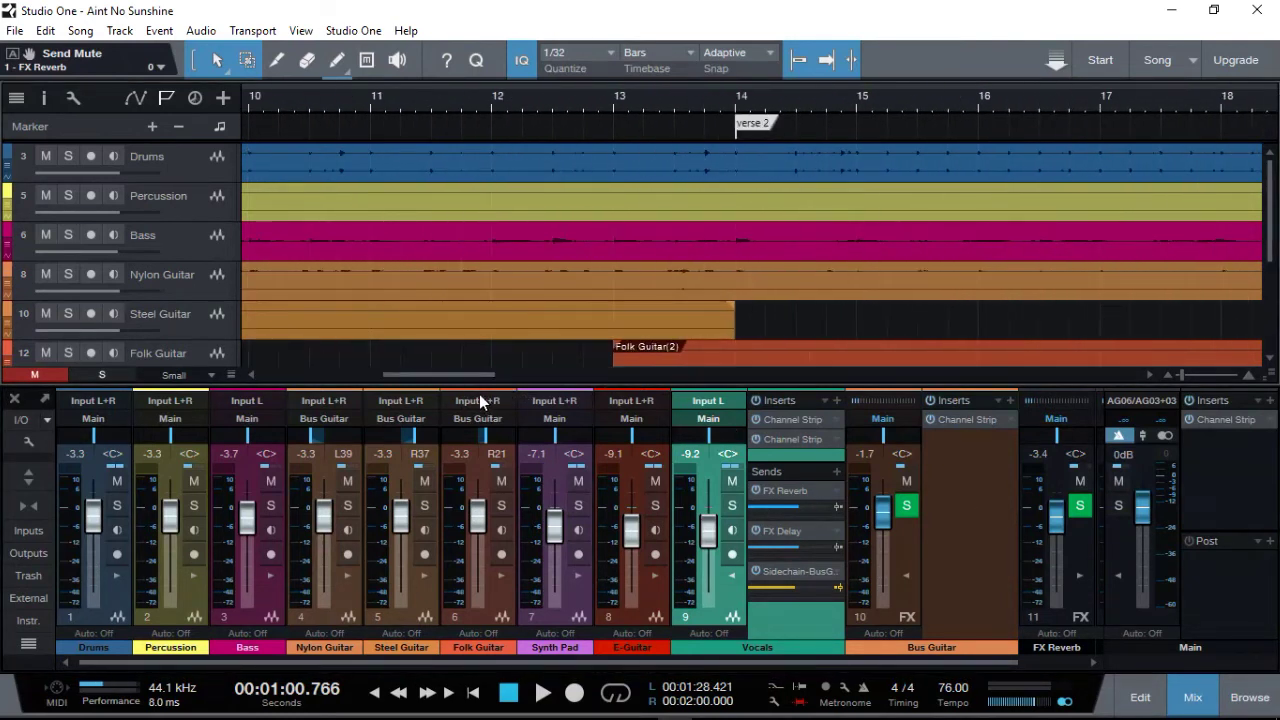
{"action": "left_click", "coordinate": [737, 100]}
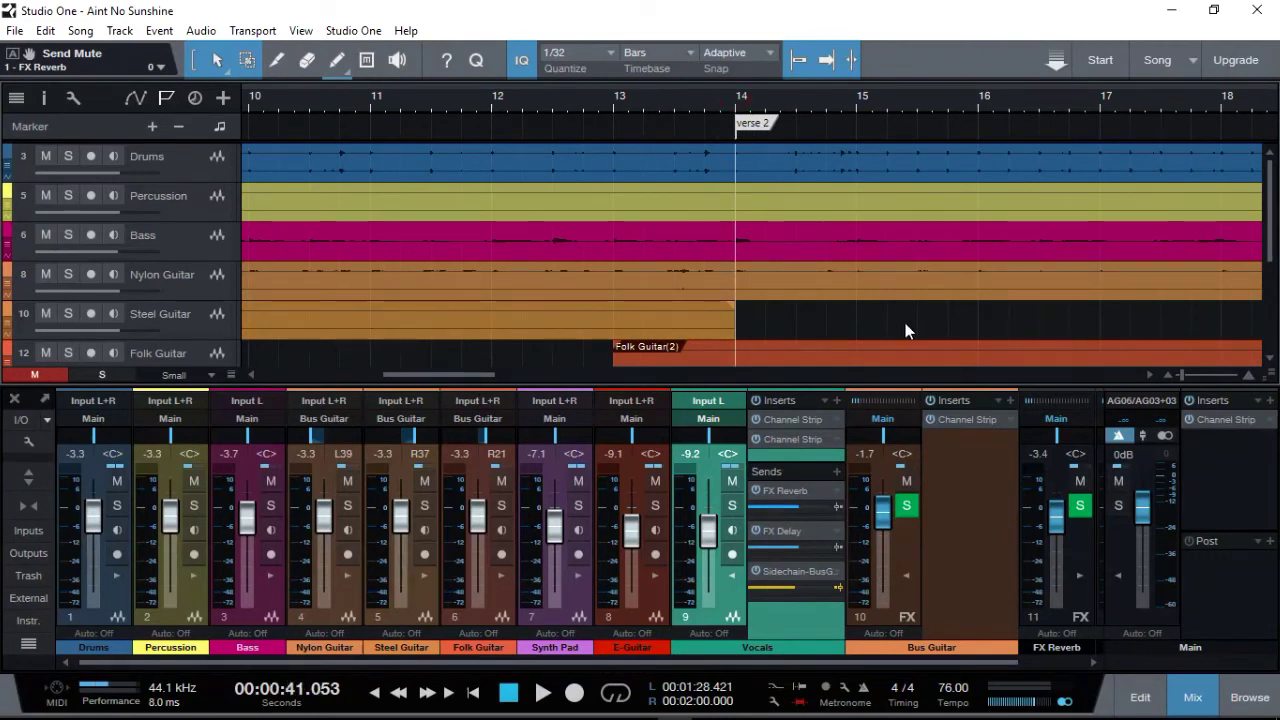
{"action": "key", "text": "space"}
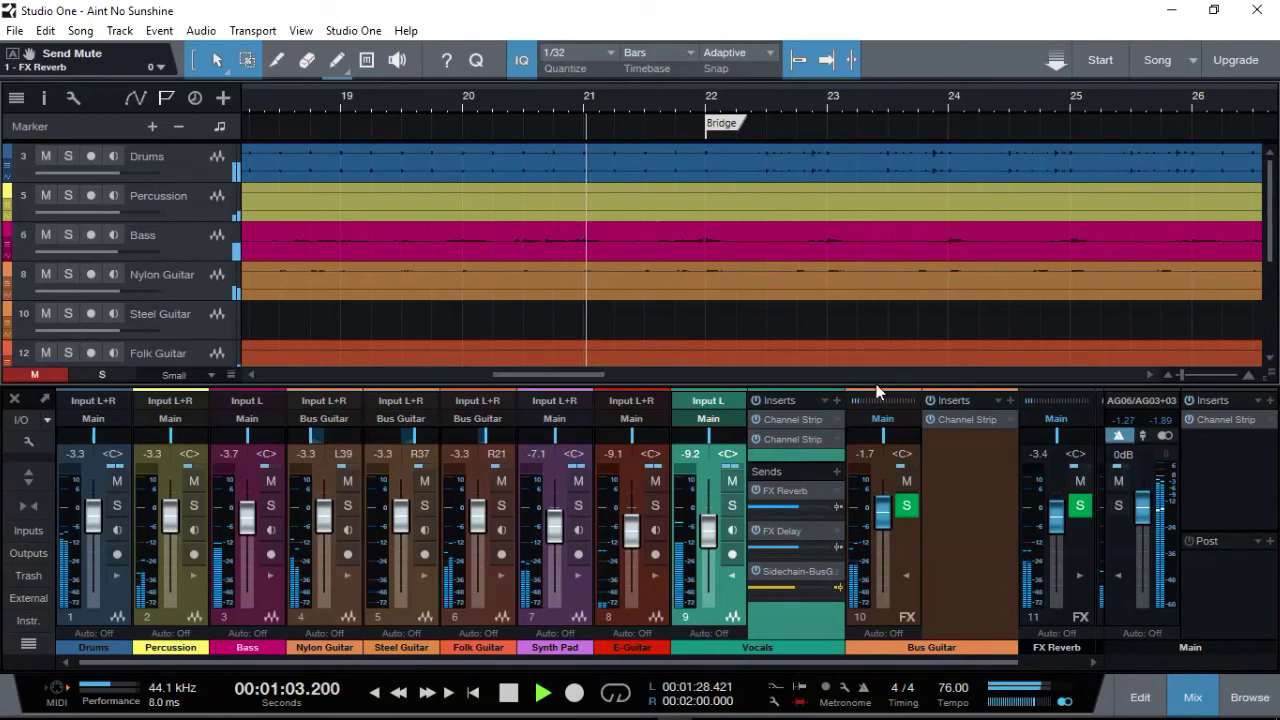
{"action": "scroll", "coordinate": [873, 307], "scroll_direction": "down", "scroll_amount": 5}
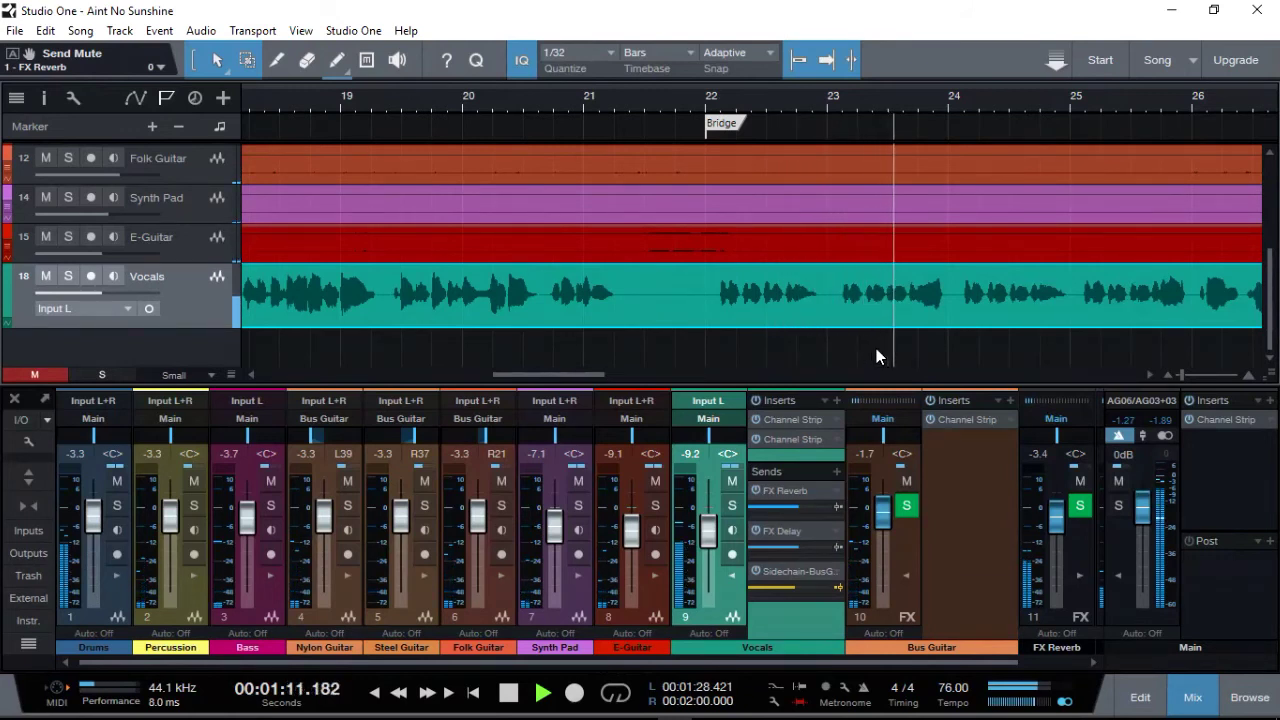
{"action": "key", "text": "space"}
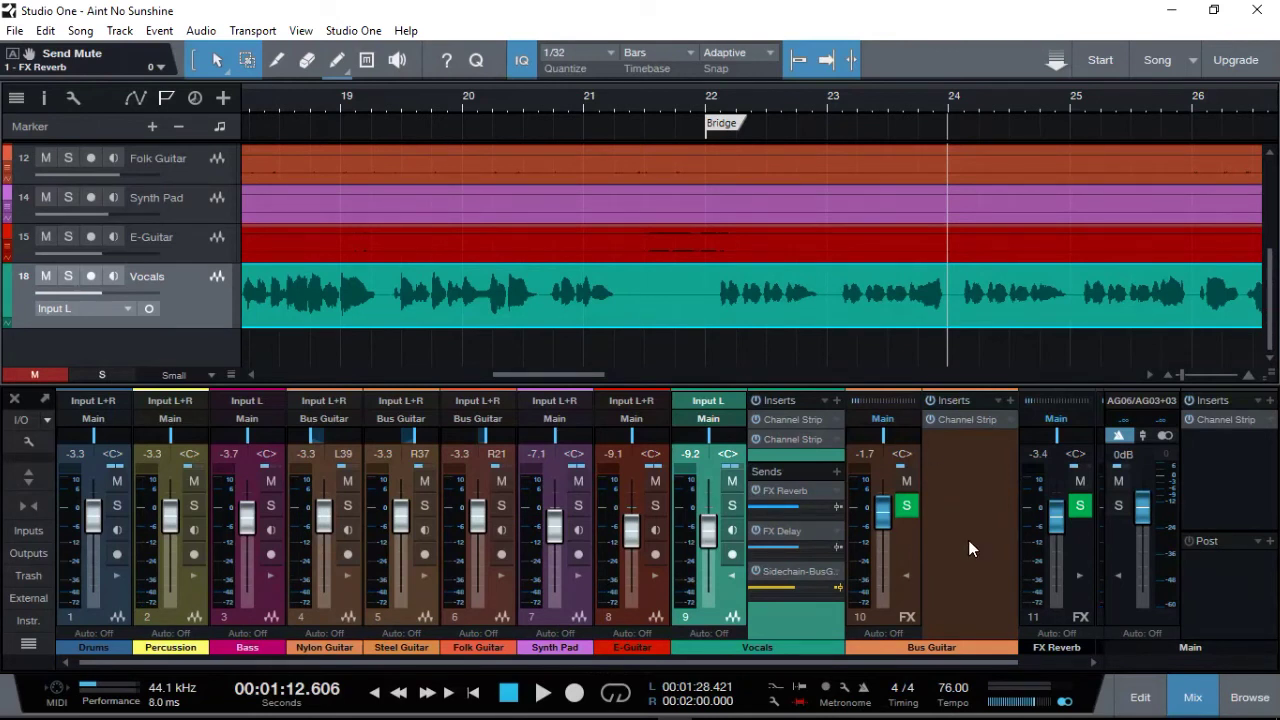
- Inspect the Bus Guitar's Channel Strip with its sidechain enabled, close it, and check the Vocals channel's sidechain send level
{"action": "left_click", "coordinate": [962, 418]}
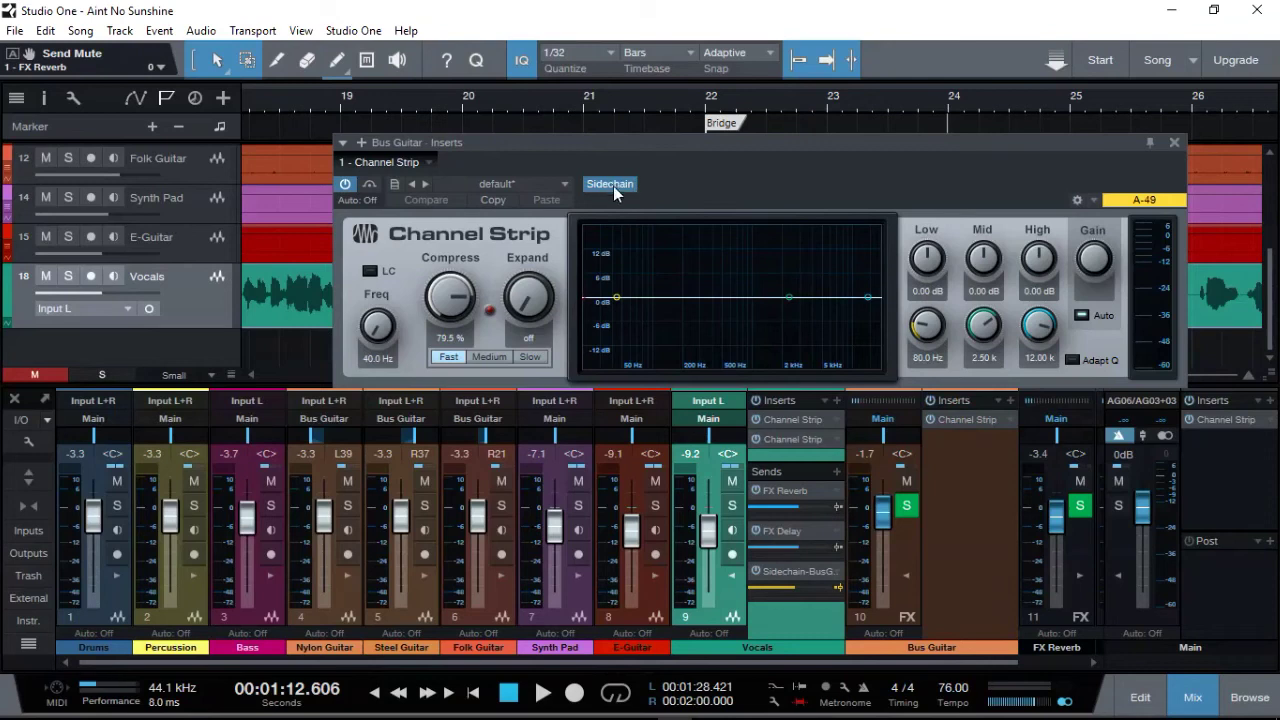
{"action": "left_click", "coordinate": [1175, 143]}
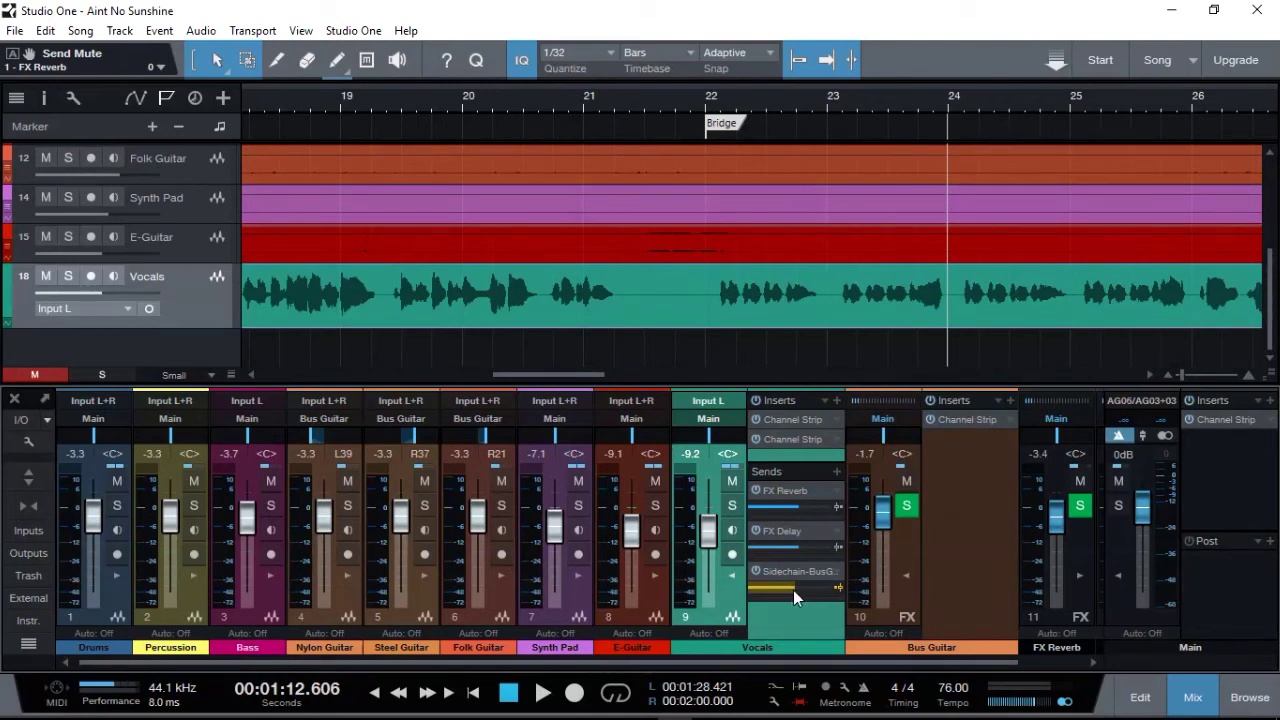
{"action": "mouse_move", "coordinate": [793, 590]}
- Play the full mix from the first vocal phrase of verse 2, just after bar 14, and select the Bus Guitar channel
{"action": "left_click_drag", "start_coordinate": [594, 374], "coordinate": [487, 377]}
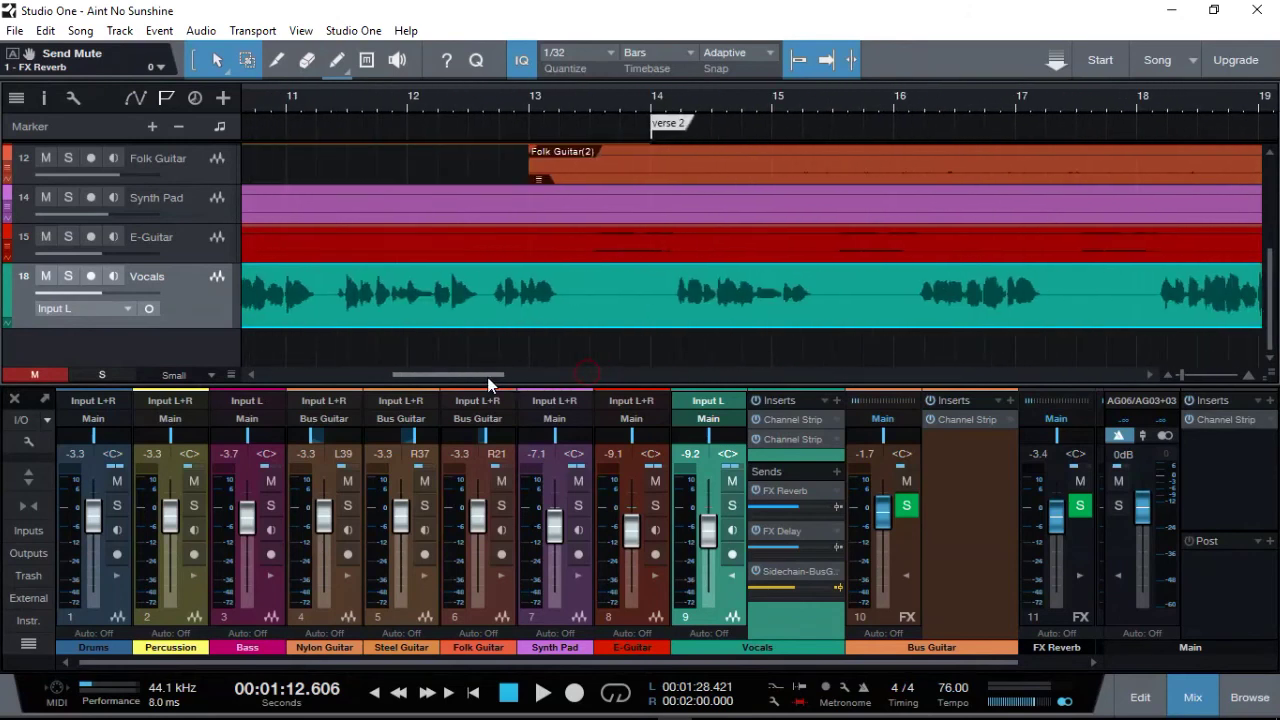
{"action": "left_click", "coordinate": [679, 108]}
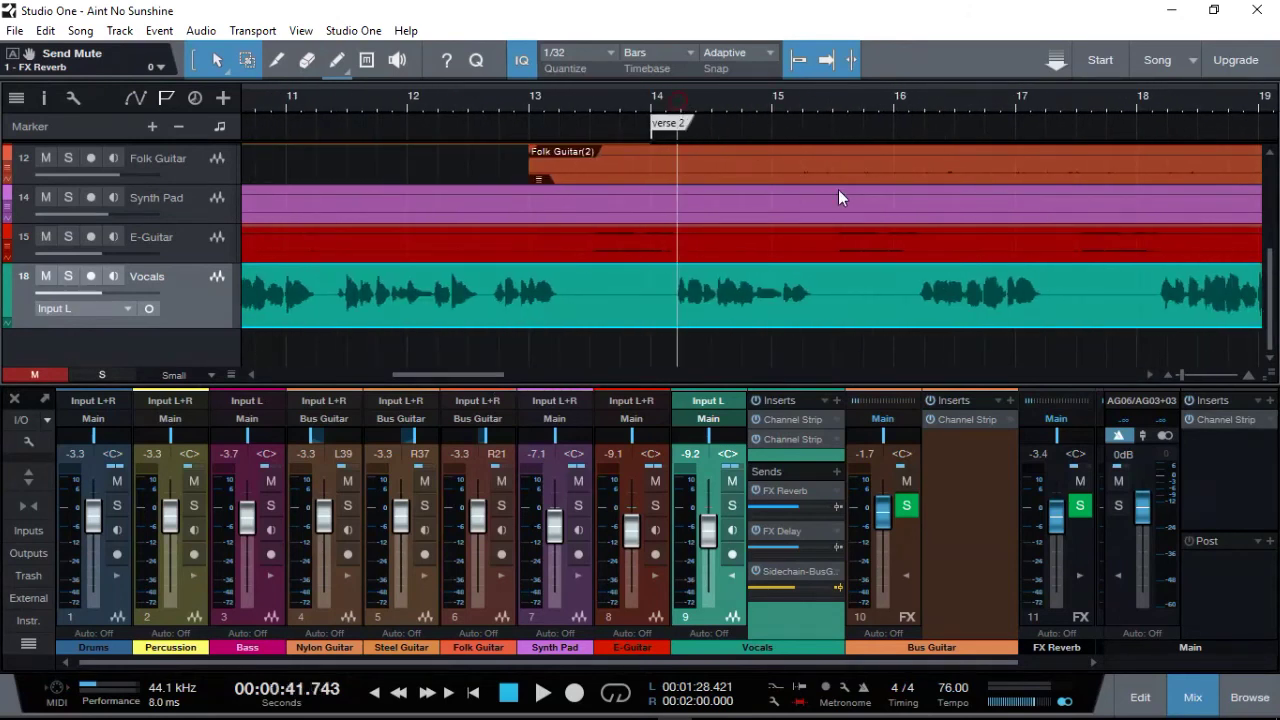
{"action": "key", "text": "space"}
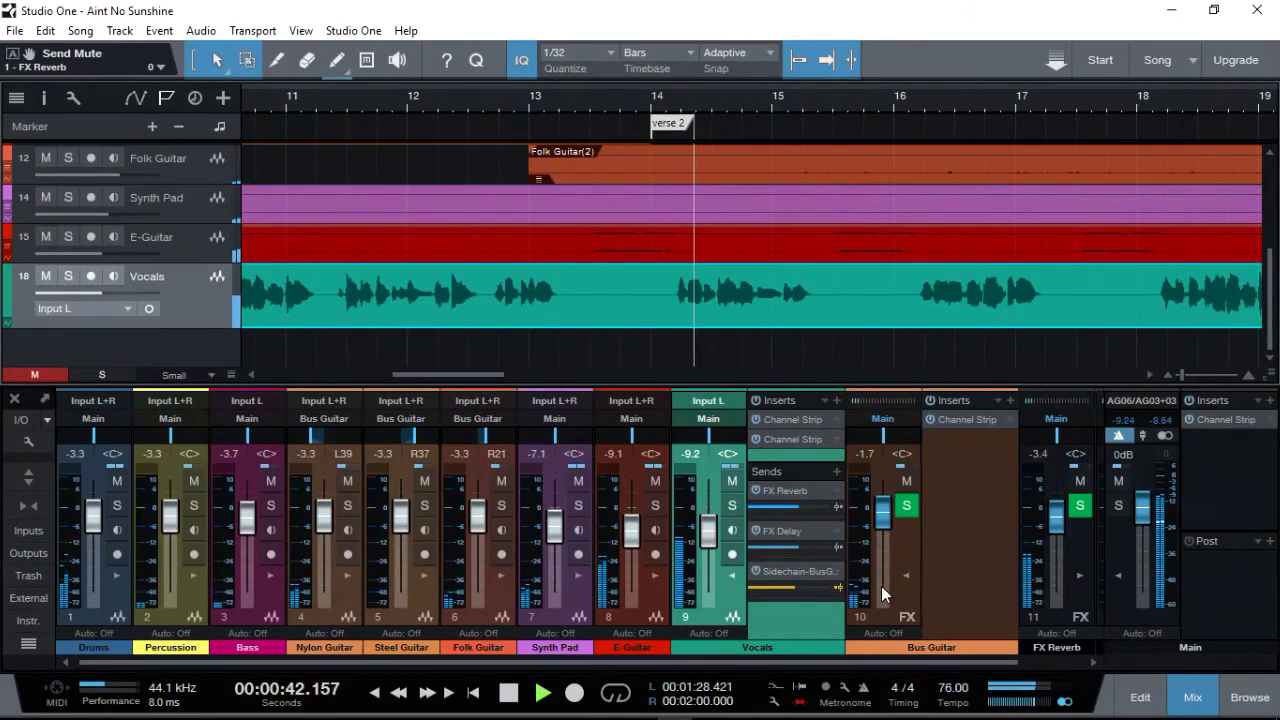
{"action": "left_click", "coordinate": [946, 565]}
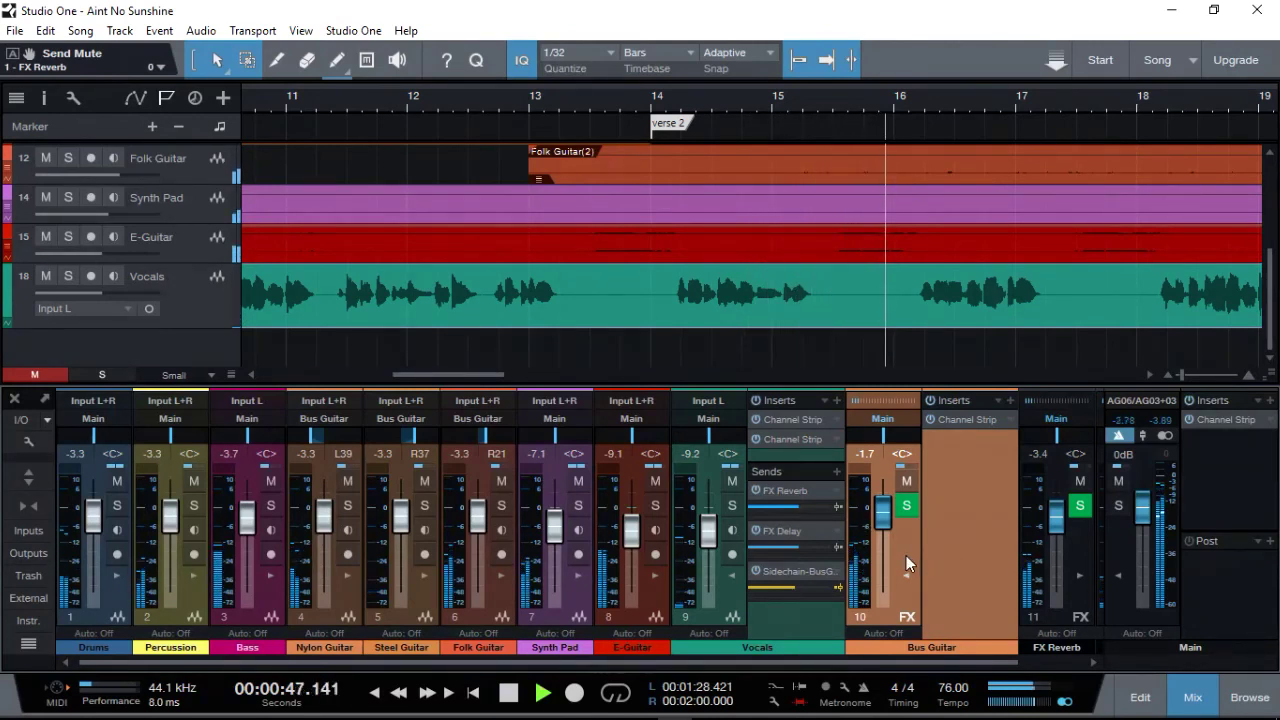
- Check the Bus Guitar's Channel Strip and channel meter for gain reduction during playback, then stop near bar 19 and close the plug-in
{"action": "left_click", "coordinate": [966, 419]}
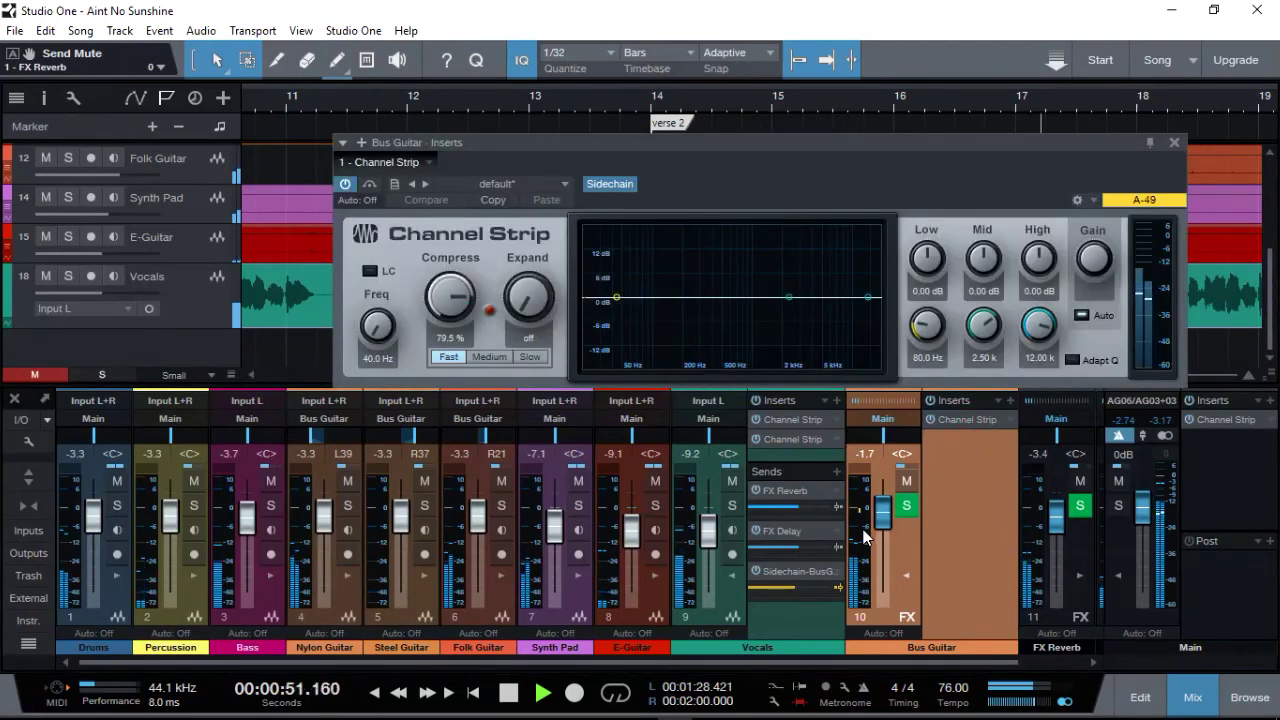
{"action": "mouse_move", "coordinate": [861, 528]}
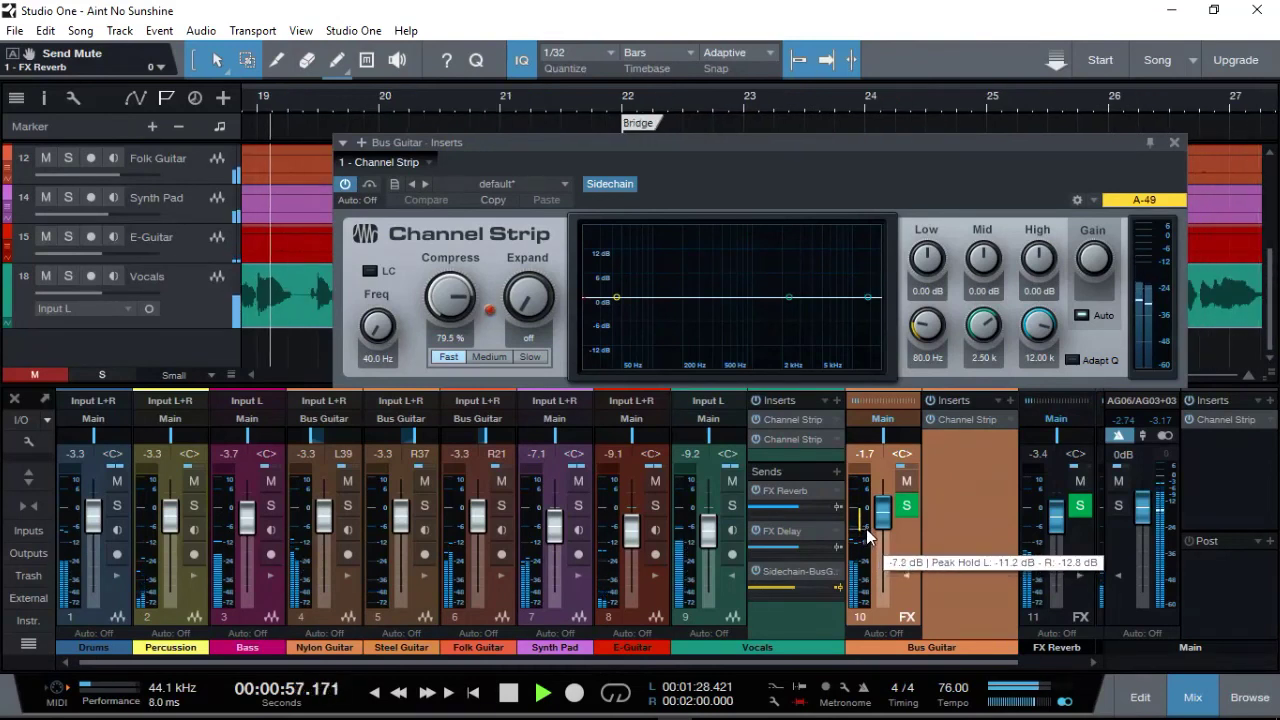
{"action": "key", "text": "space"}
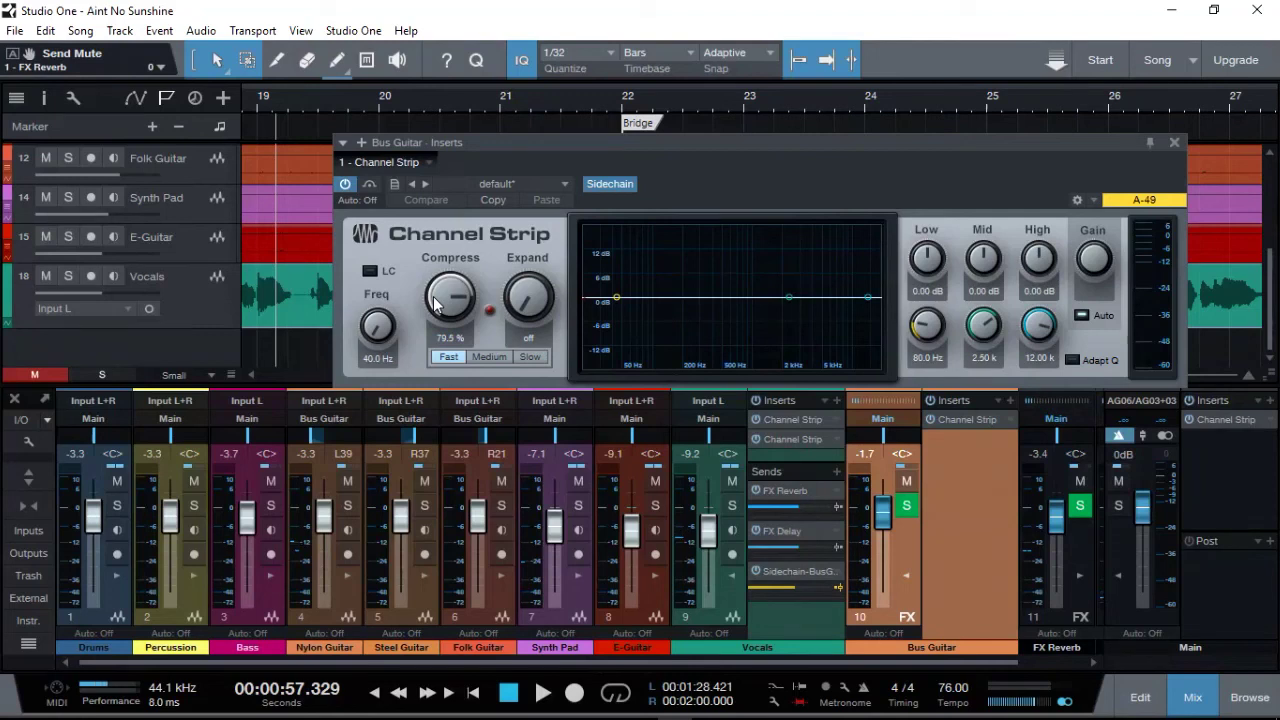
{"action": "left_click", "coordinate": [1175, 143]}
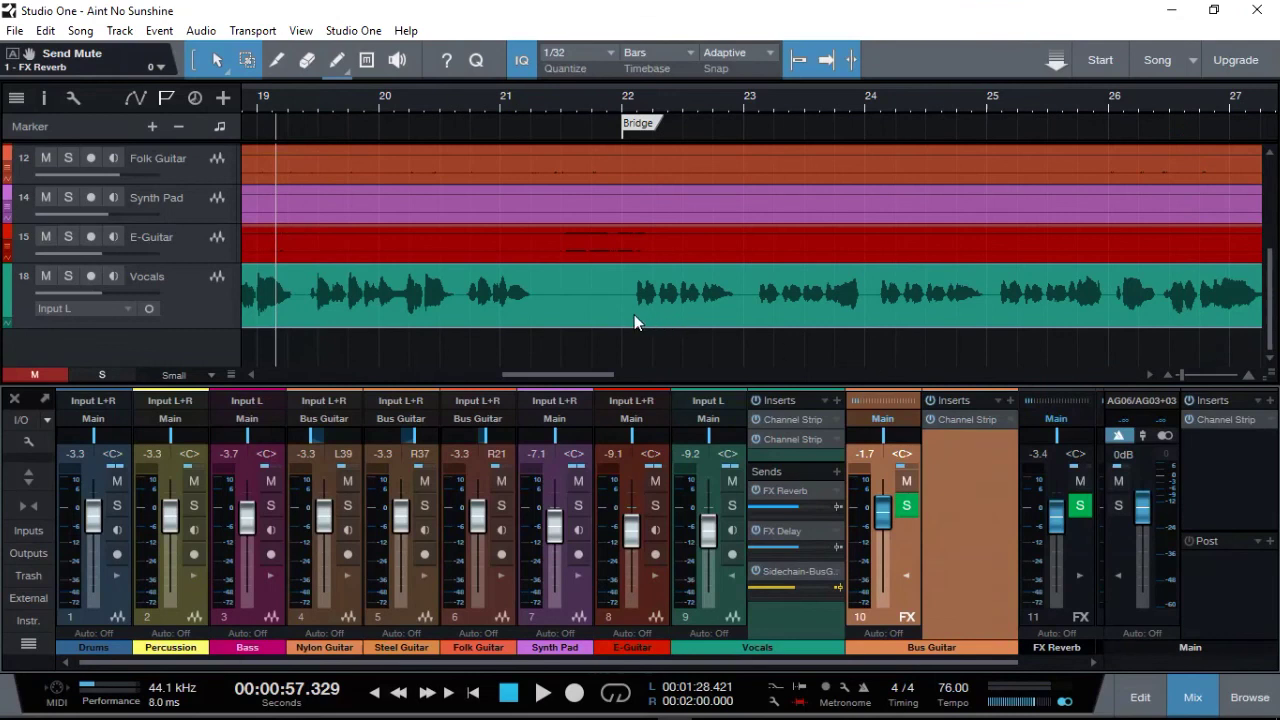